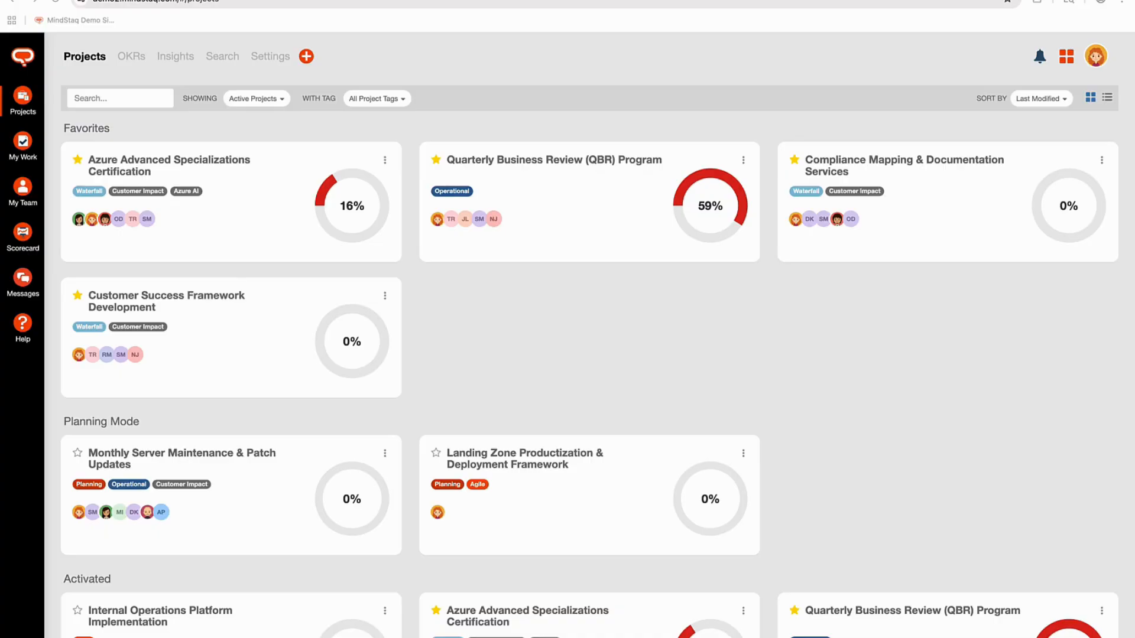
# Open the Quarterly Business Review (QBR) Program project's tasks and show the Q1 2026 Business Reviews task group
pyautogui.scroll(-1, 589, 335)
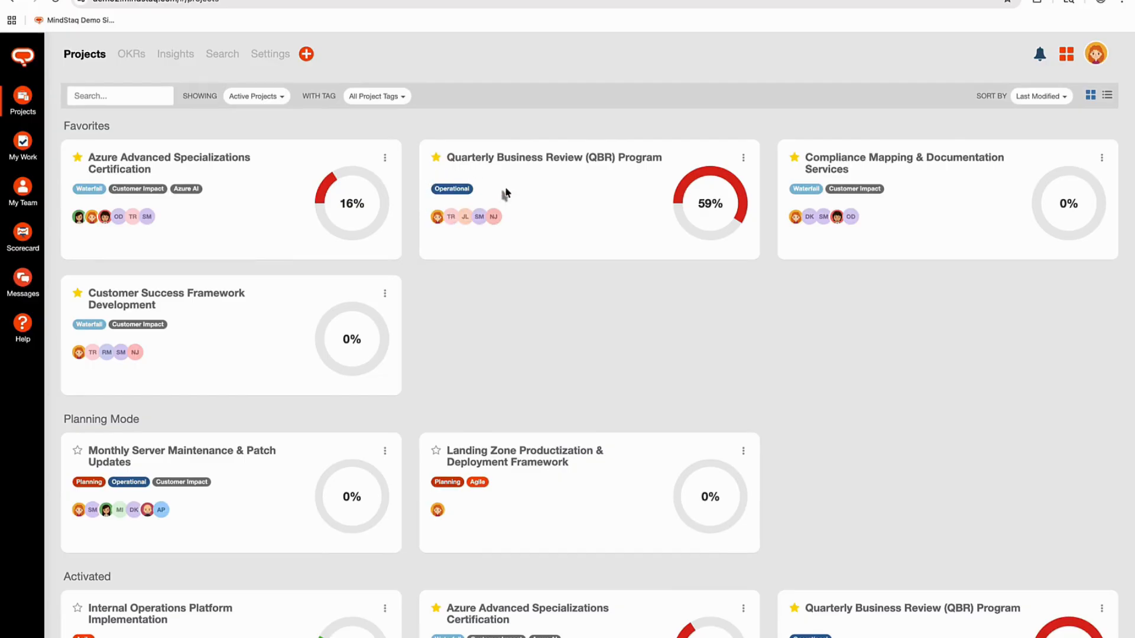
pyautogui.click(512, 164)
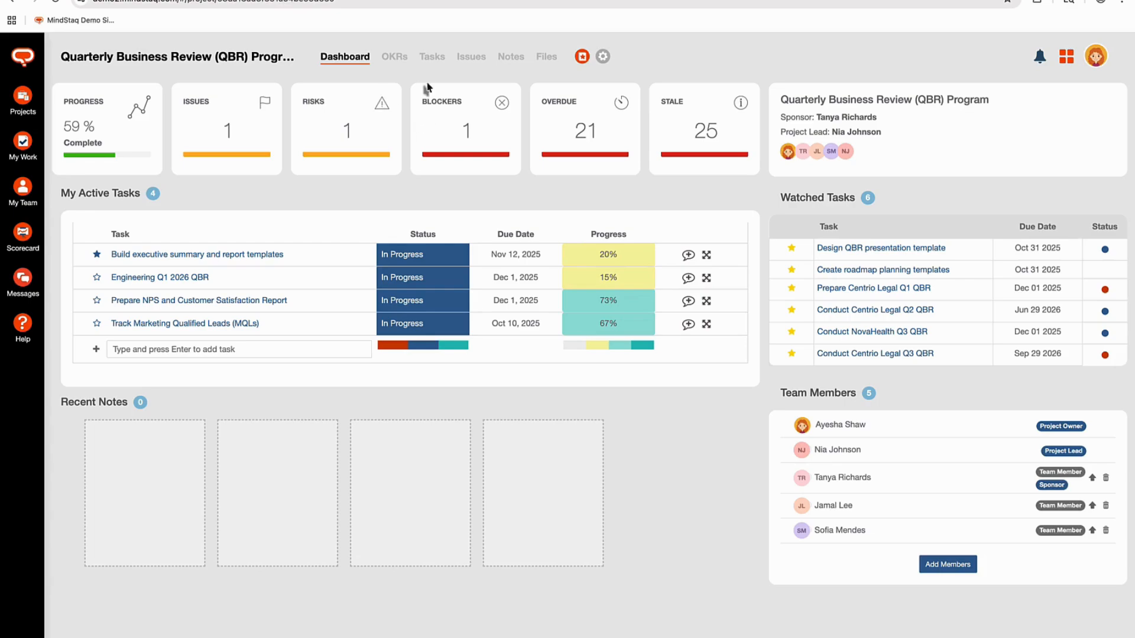
pyautogui.click(432, 60)
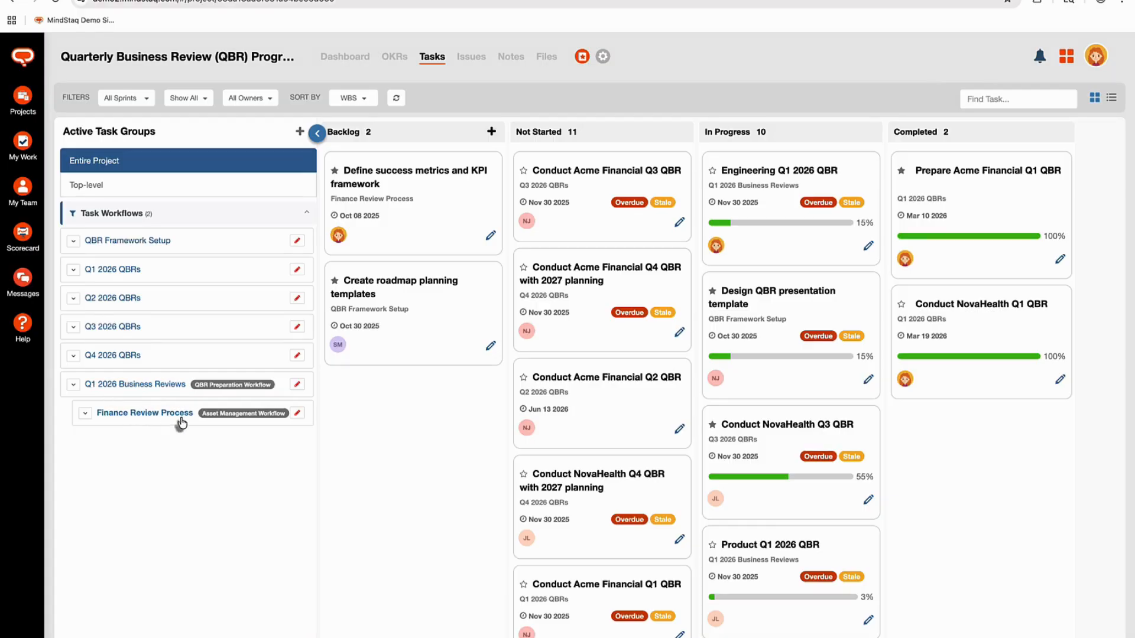
pyautogui.click(161, 384)
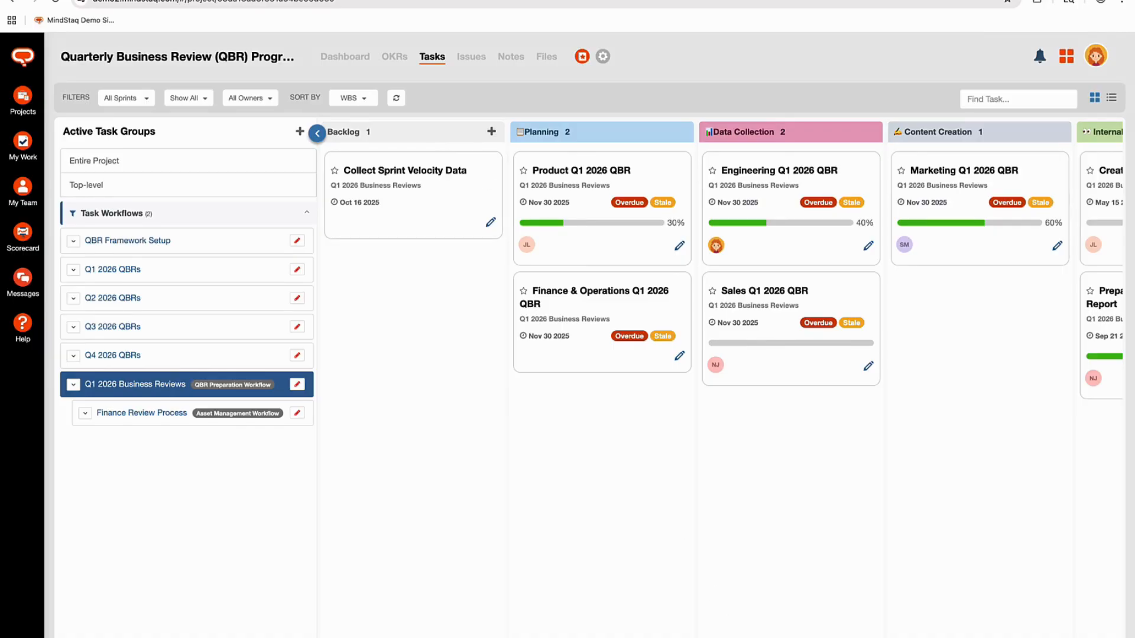
# Examine the Q1 2026 Business Reviews board's QBR Preparation Workflow stages and their tasks from Backlog through Completed
pyautogui.hscroll(15, 719, 266)
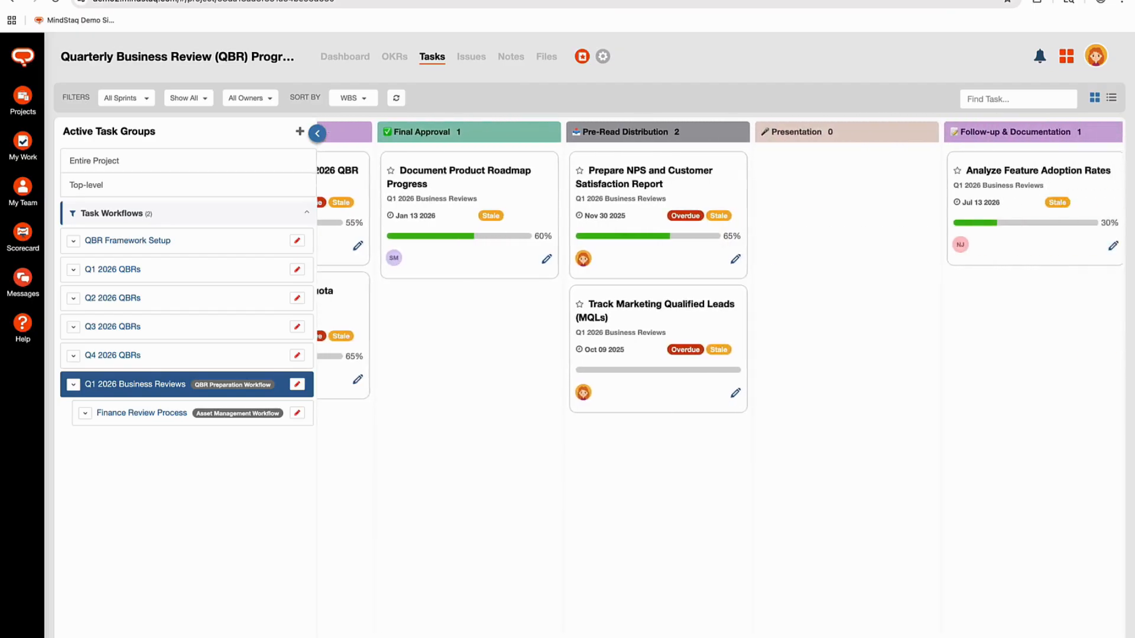
pyautogui.hscroll(-15, 432, 185)
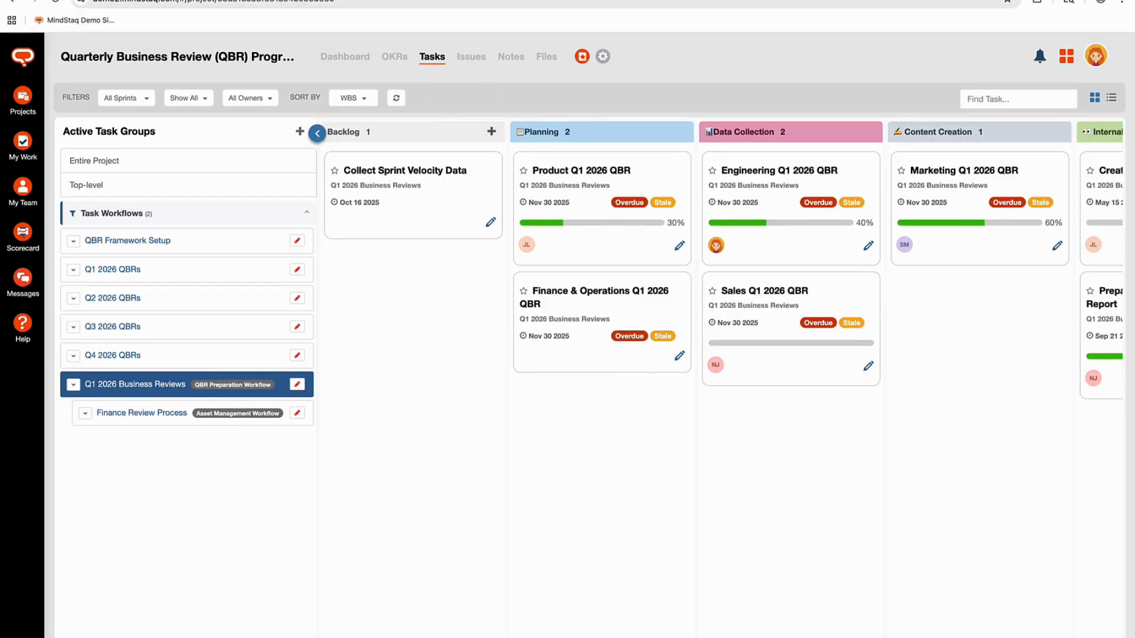
pyautogui.hscroll(10, 721, 355)
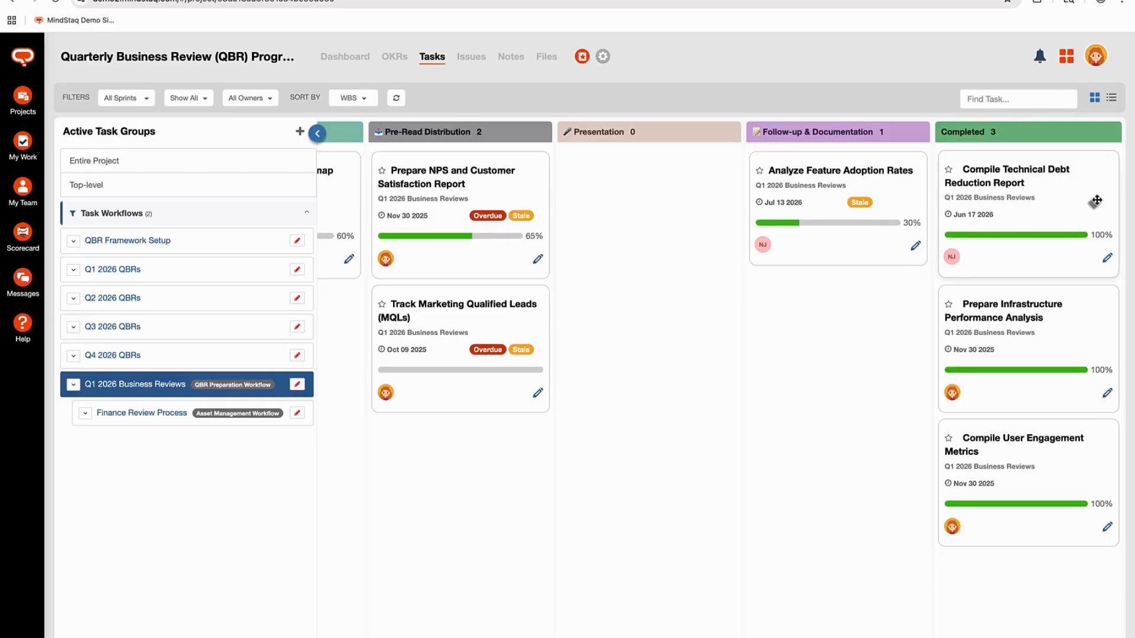
pyautogui.hscroll(-10, 722, 354)
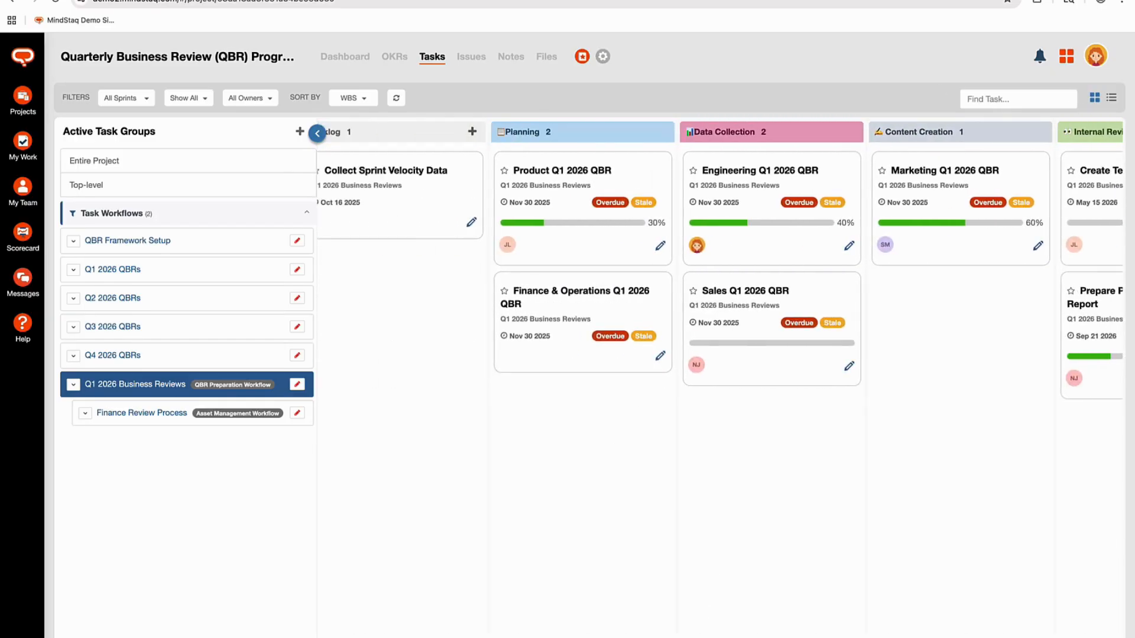
pyautogui.hscroll(-1, 721, 355)
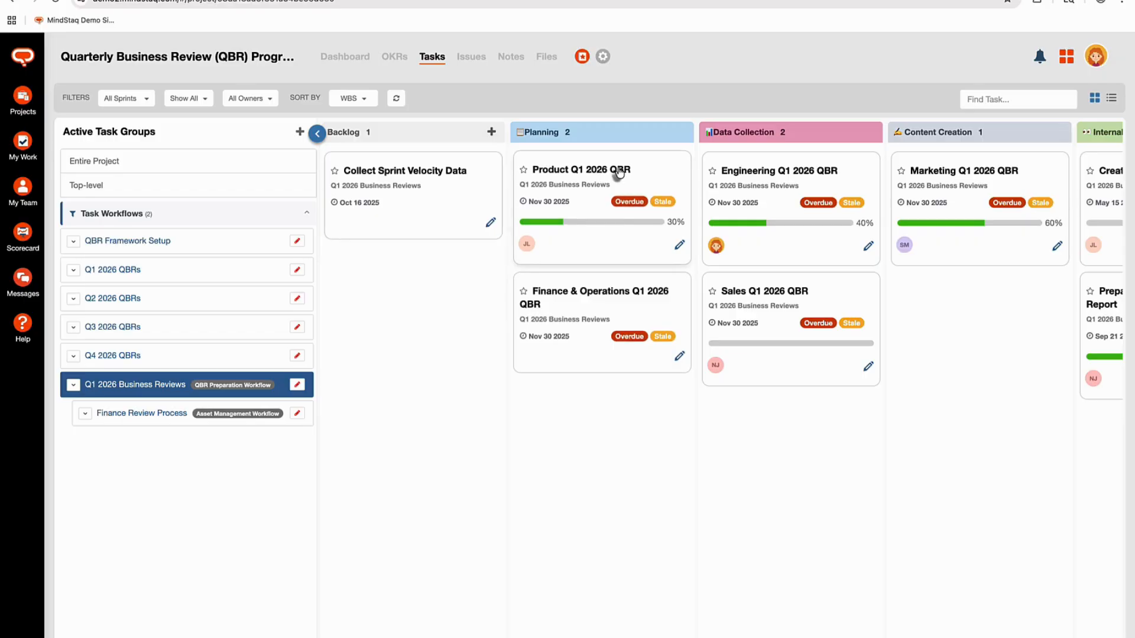
pyautogui.hscroll(2, 720, 261)
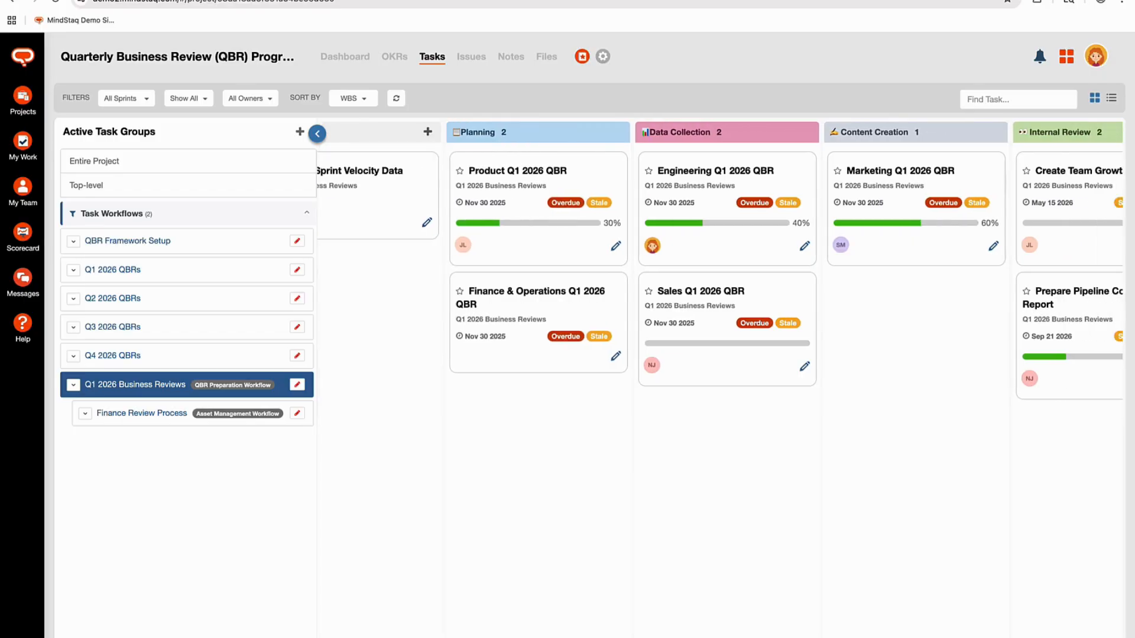
pyautogui.hscroll(2, 720, 260)
pyautogui.hscroll(-2, 720, 261)
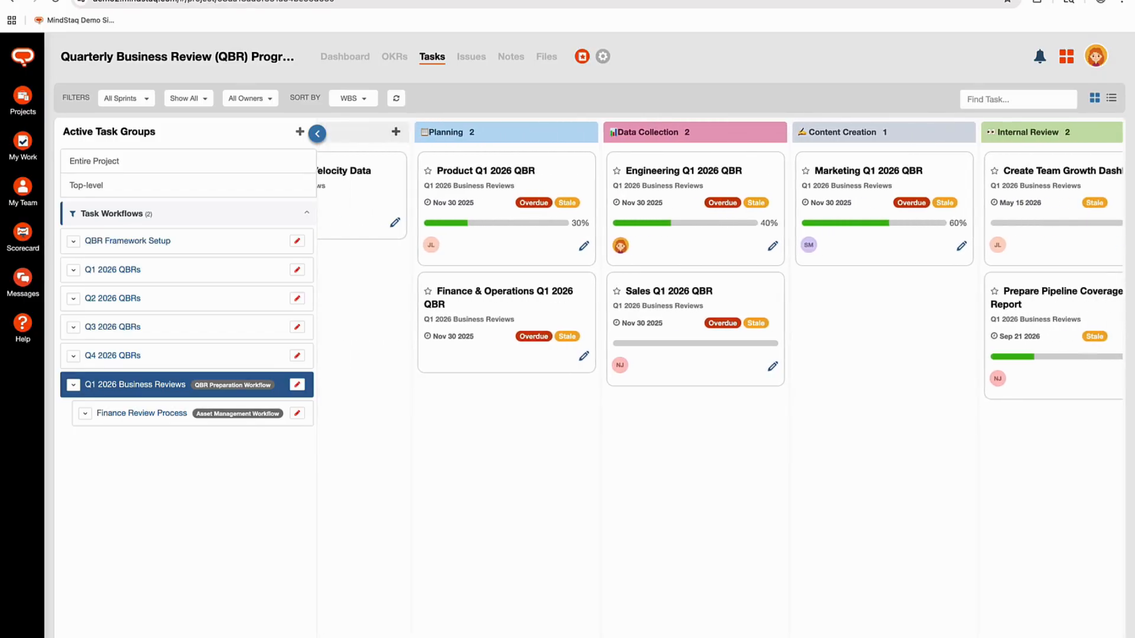
pyautogui.hscroll(6, 720, 261)
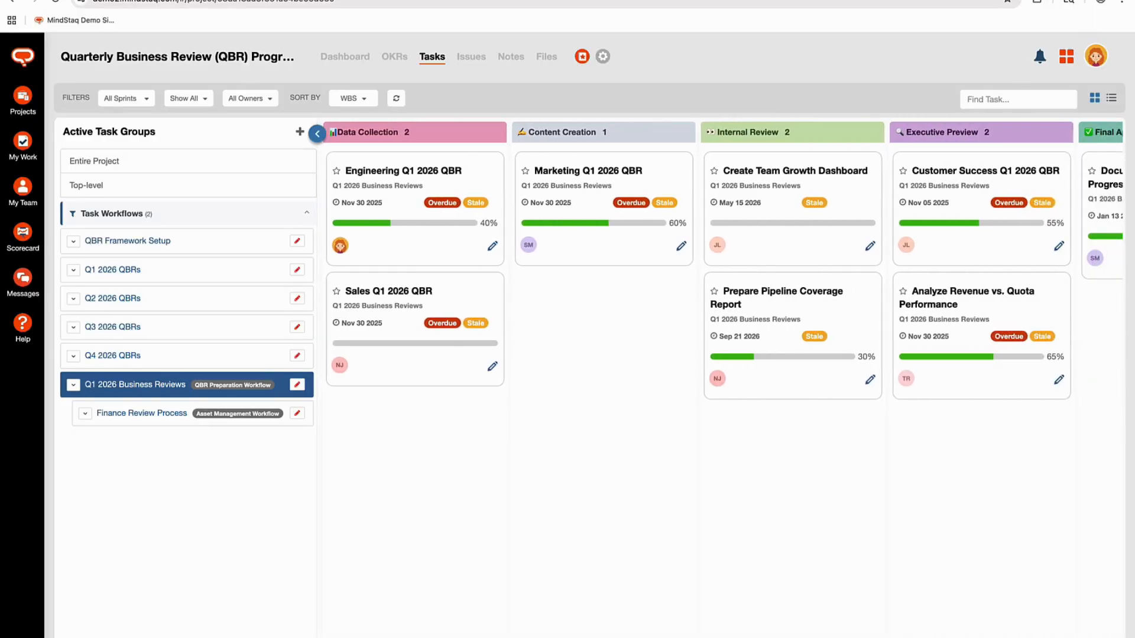
pyautogui.hscroll(6, 720, 260)
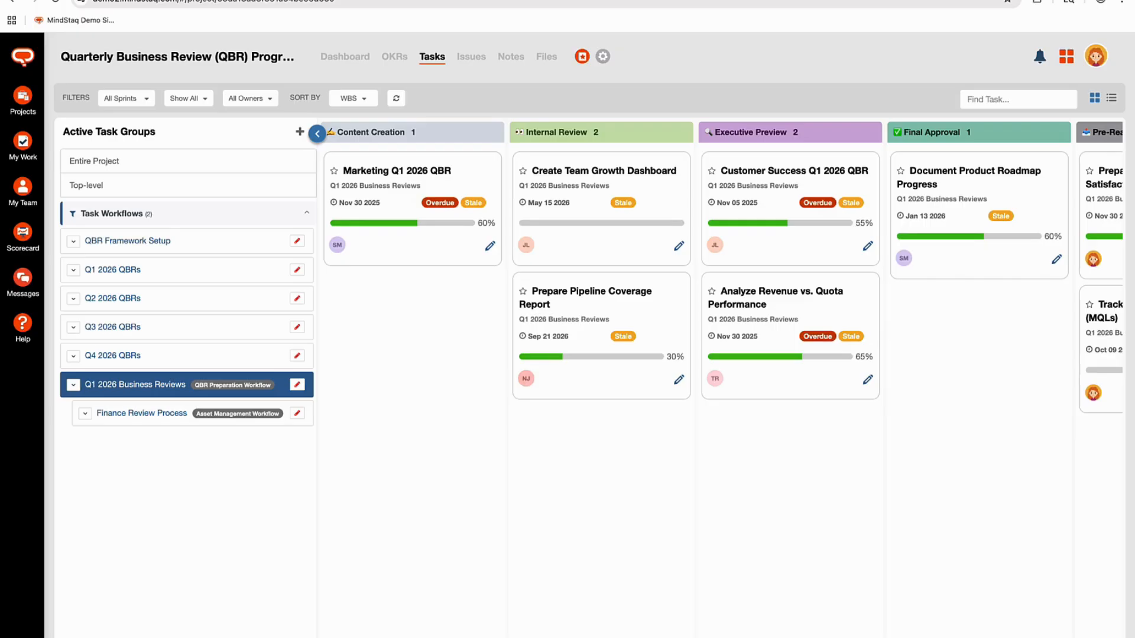
pyautogui.hscroll(5, 720, 260)
pyautogui.hscroll(2, 720, 261)
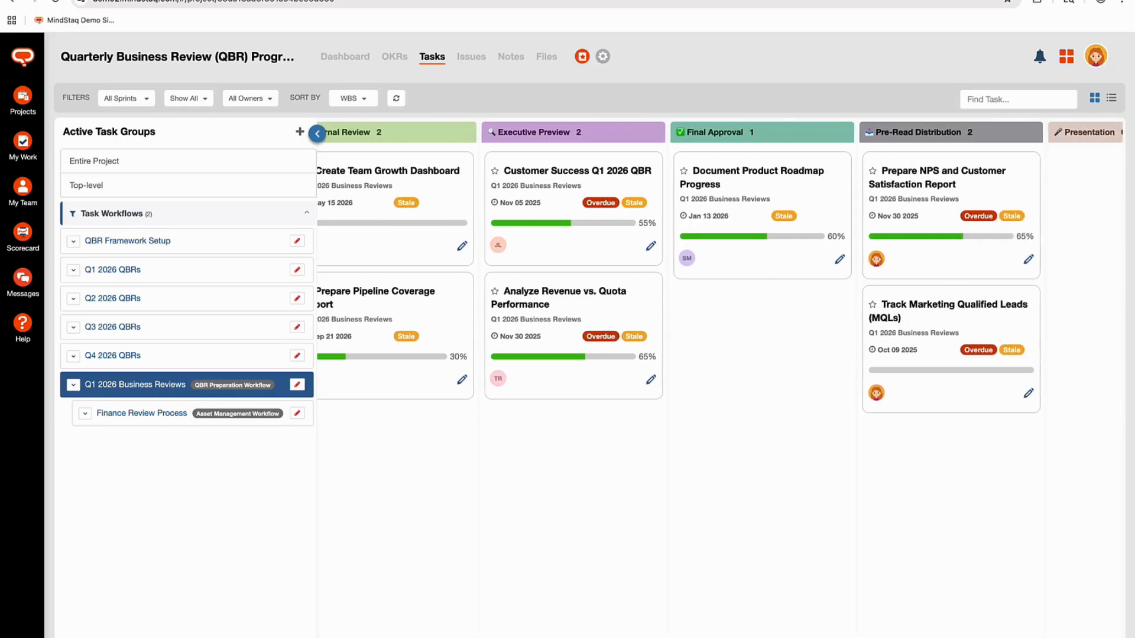
pyautogui.hscroll(6, 720, 260)
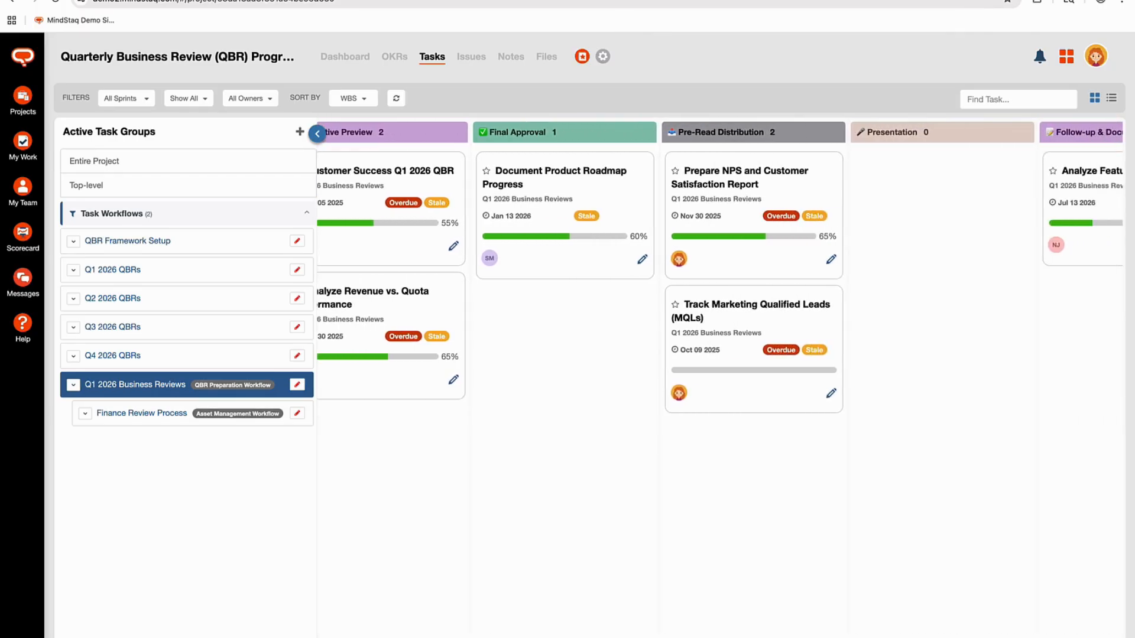
pyautogui.hscroll(7, 720, 260)
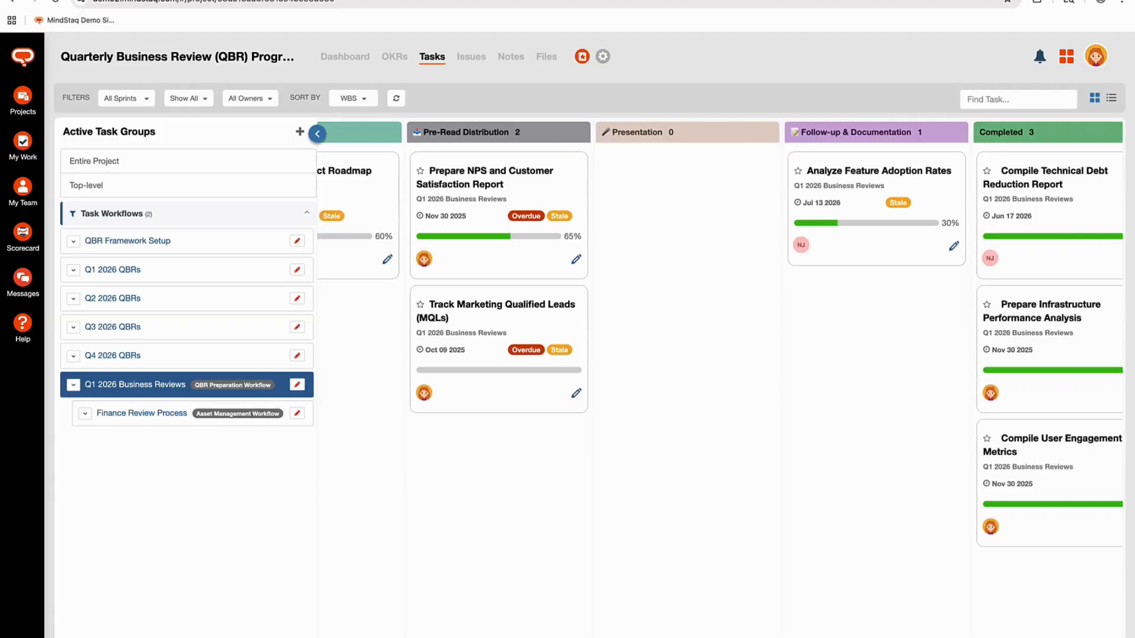
pyautogui.hscroll(1, 720, 261)
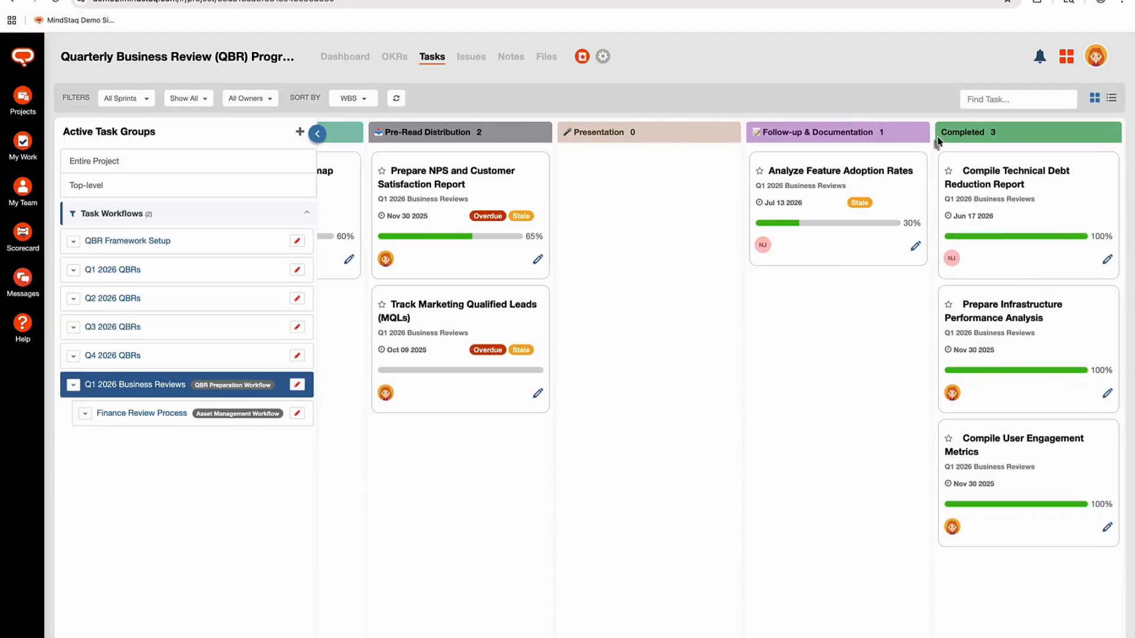
pyautogui.hscroll(-20, 473, 256)
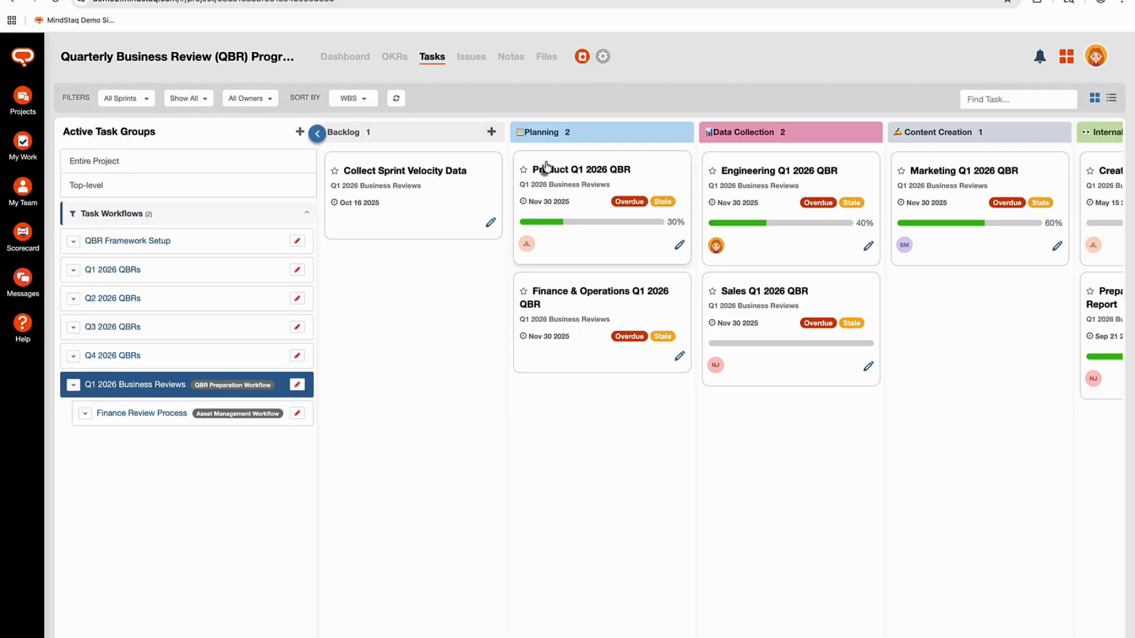
# View the Product Q1 2026 QBR task's details, including its inherited task workflow, and close the task
pyautogui.click(679, 249)
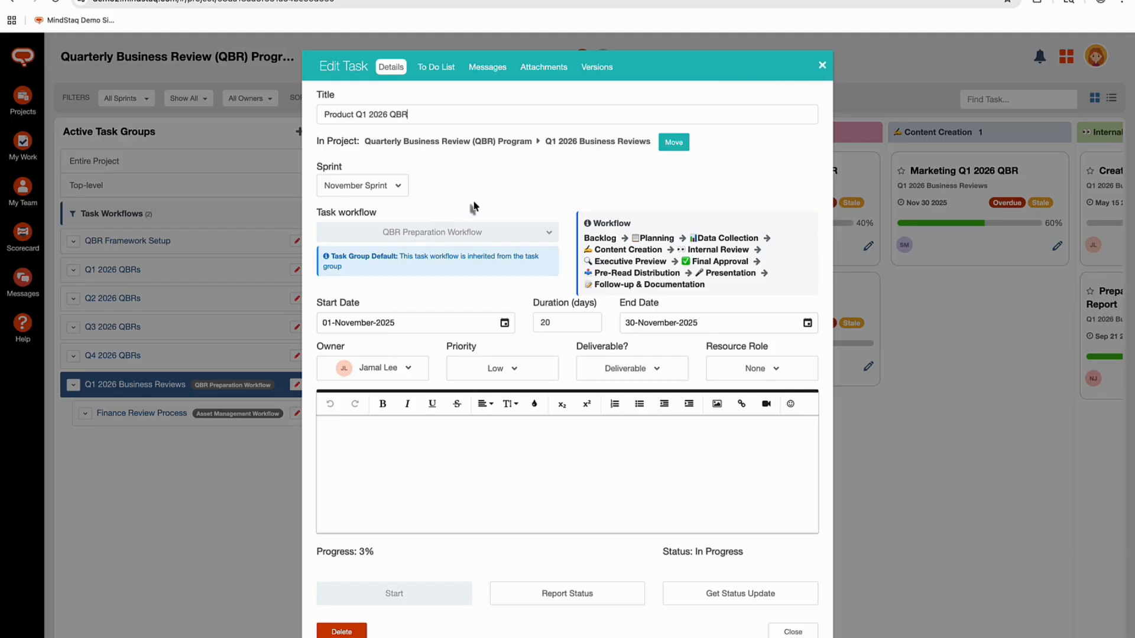
pyautogui.scroll(-1, 523, 208)
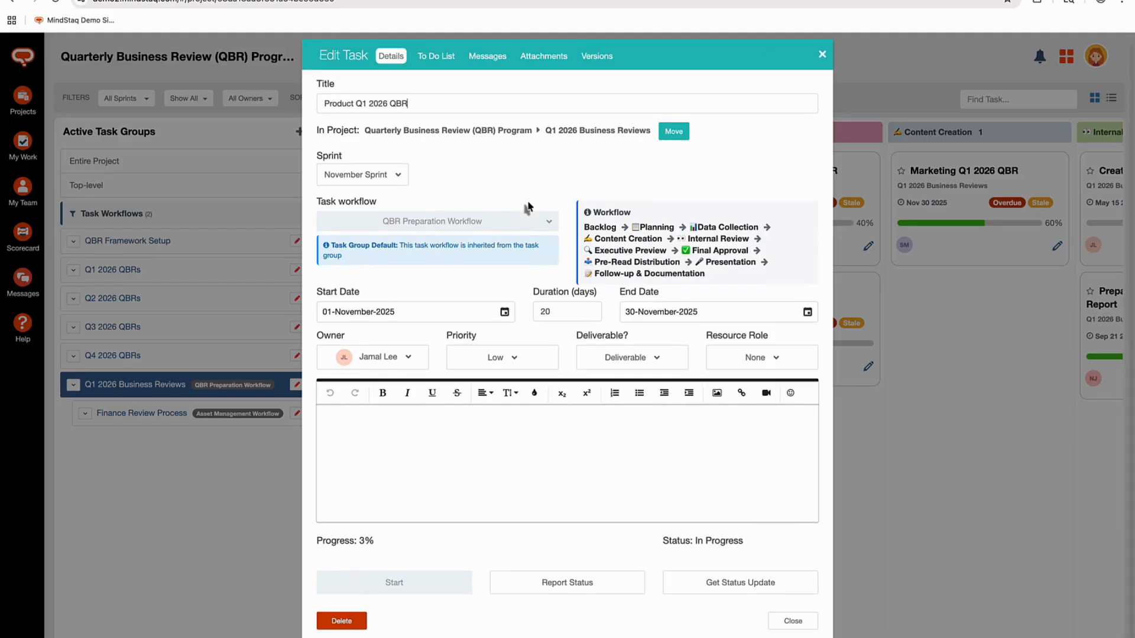
pyautogui.click(820, 54)
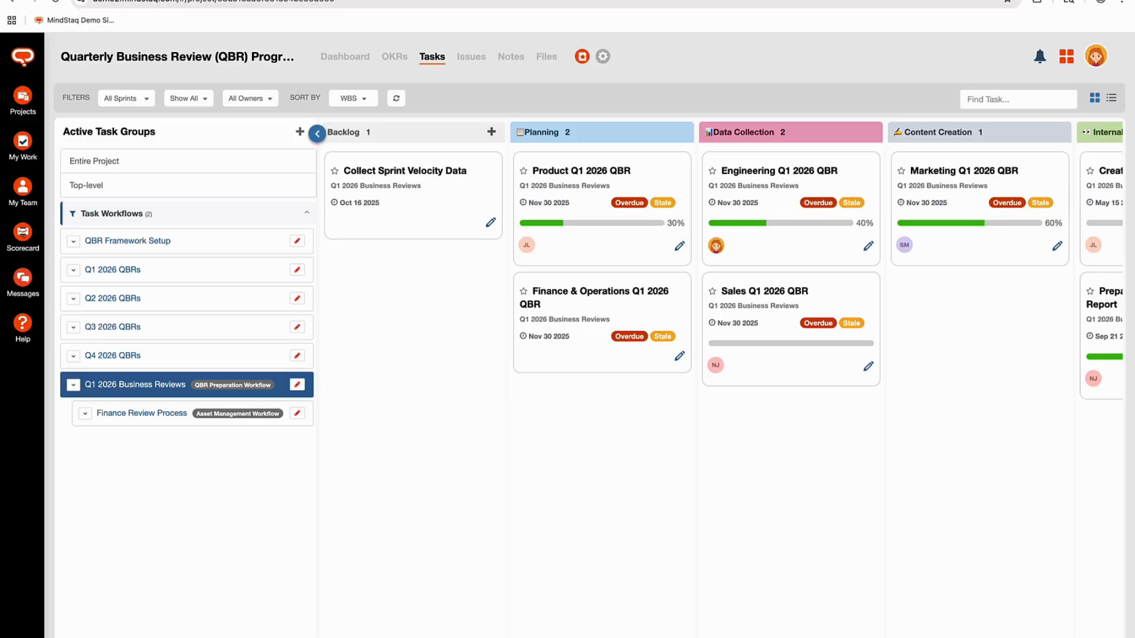
# Show the Finance Review Process task group and examine its Asset Management Workflow stages from Backlog through Completed
pyautogui.hscroll(15, 721, 260)
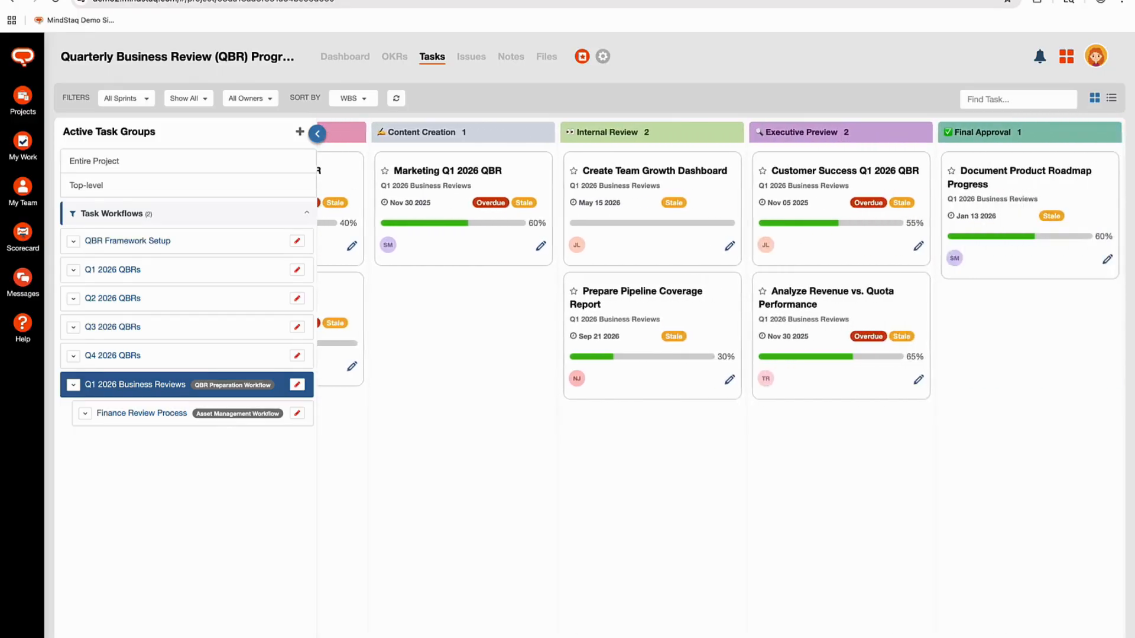
pyautogui.hscroll(6, 720, 334)
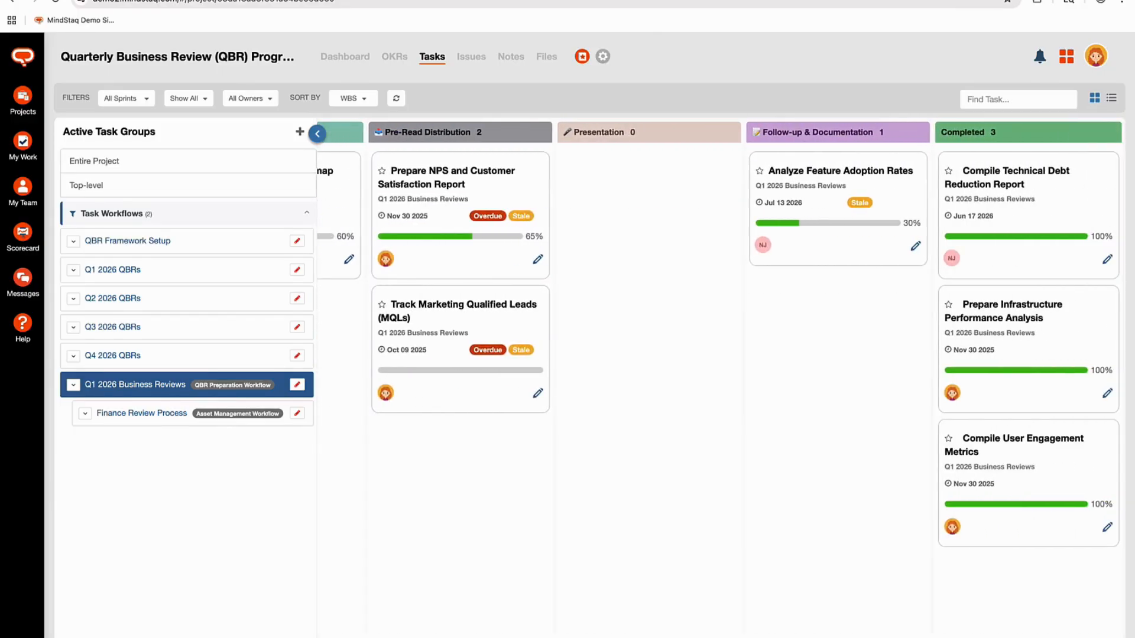
pyautogui.hscroll(-20, 721, 260)
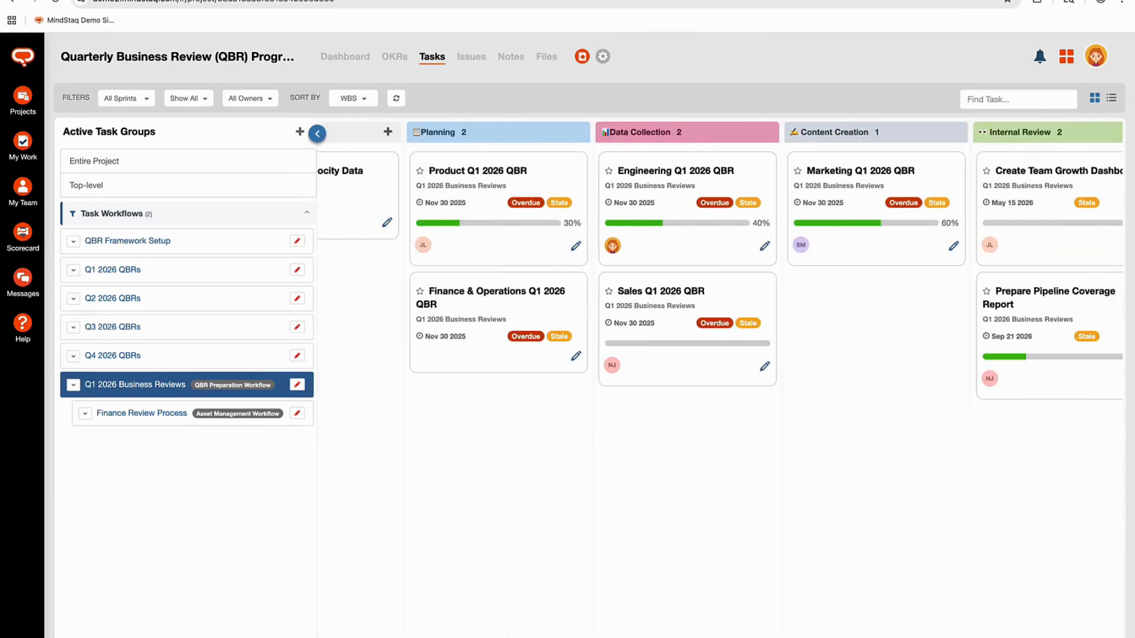
pyautogui.hscroll(20, 721, 260)
pyautogui.hscroll(-12, 721, 261)
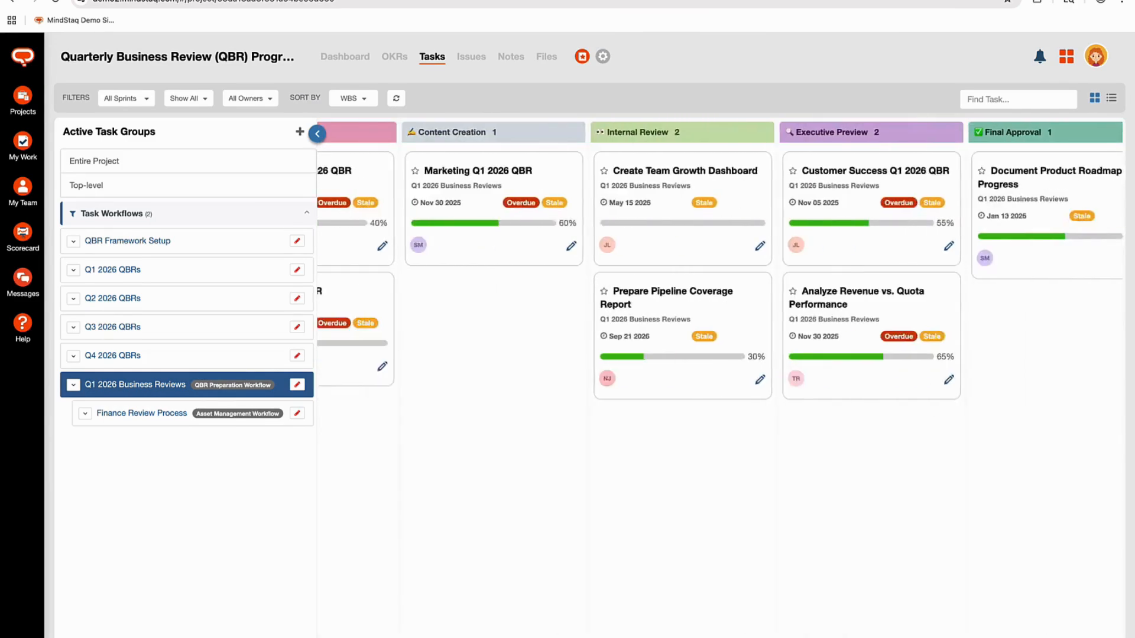
pyautogui.hscroll(-9, 720, 260)
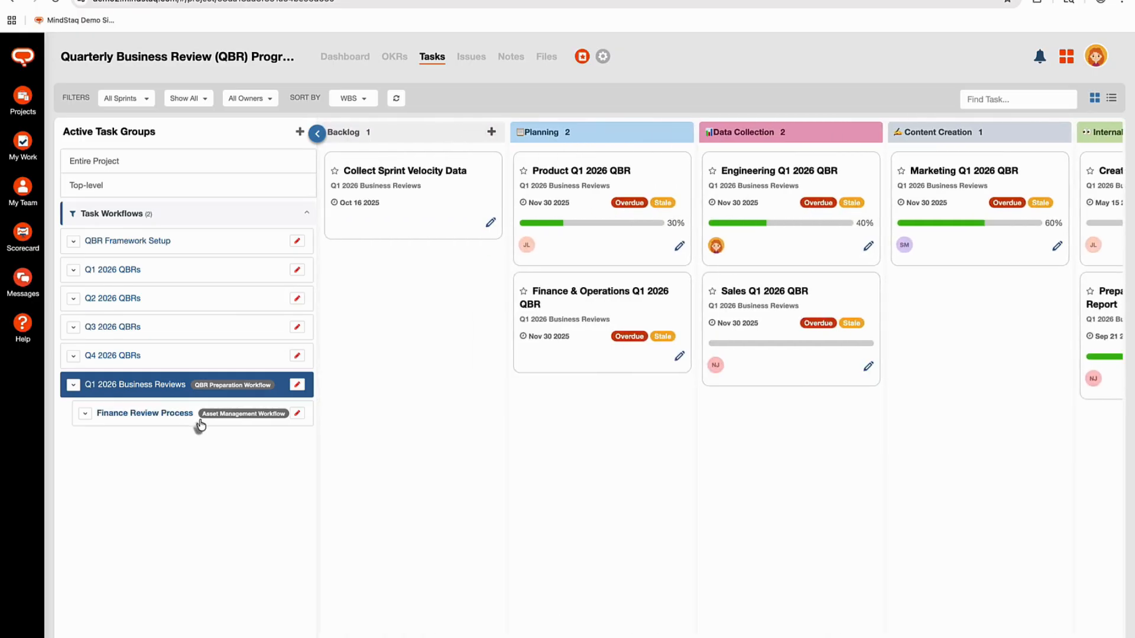
pyautogui.click(169, 417)
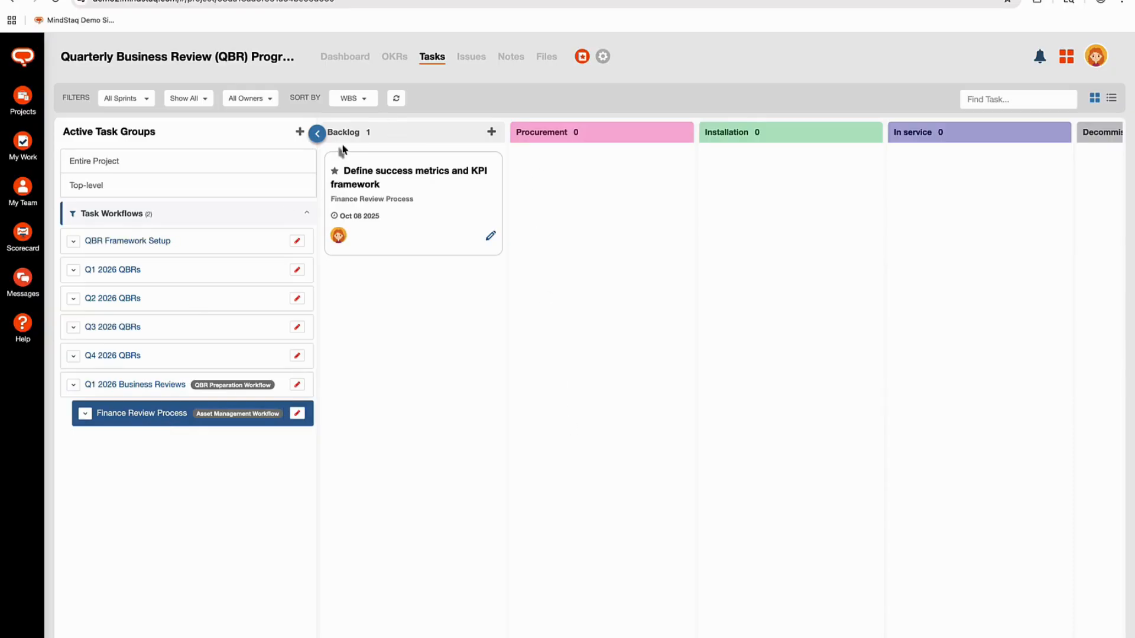
pyautogui.hscroll(5, 716, 355)
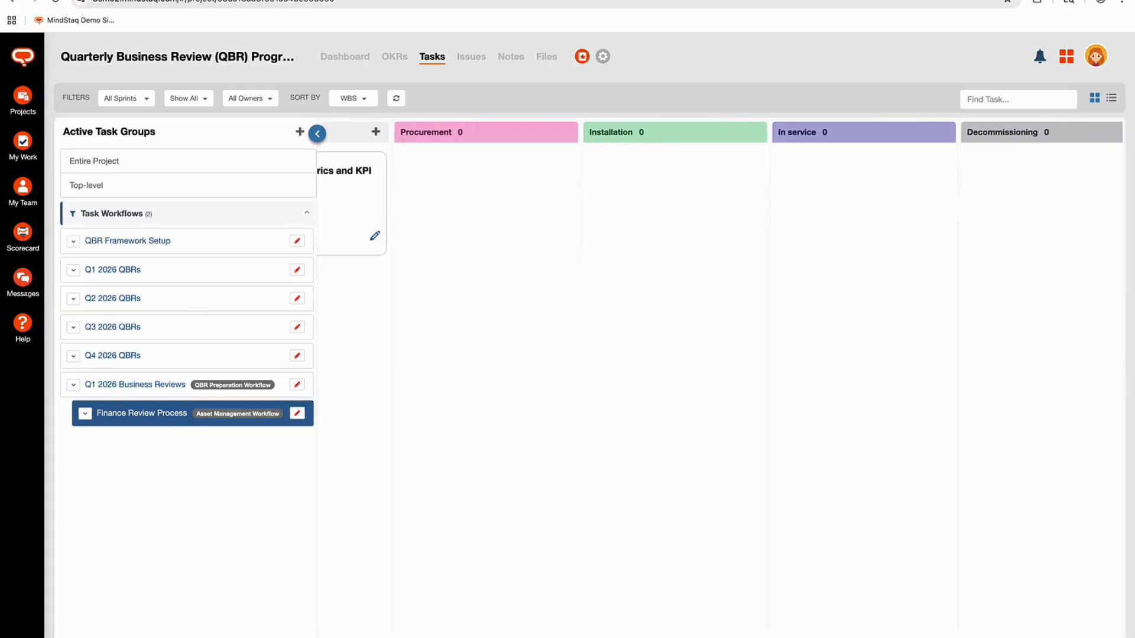
pyautogui.hscroll(-5, 715, 354)
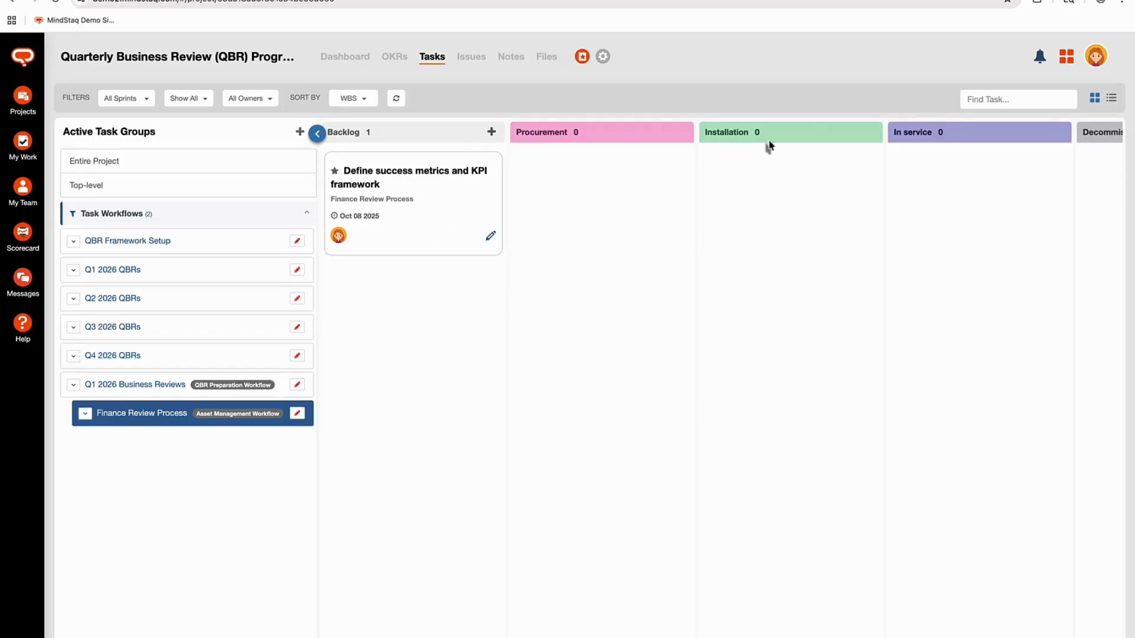
pyautogui.hscroll(5, 915, 272)
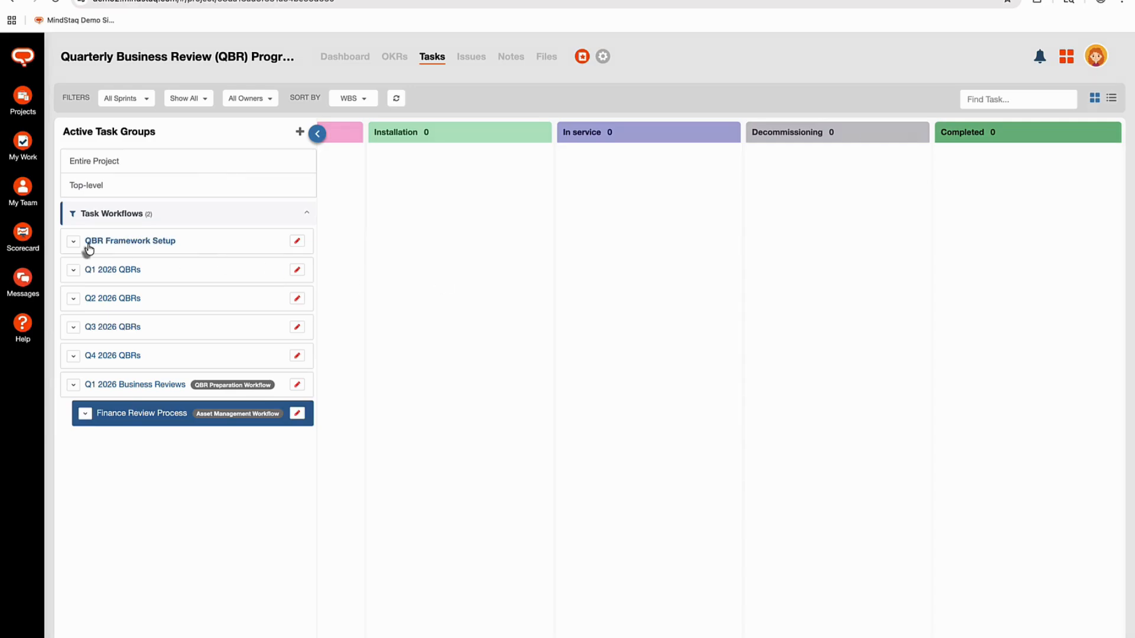
# Show the QBR Framework Setup task group and save QBR Preparation Workflow as the project's task workflow in the project settings
pyautogui.click(111, 246)
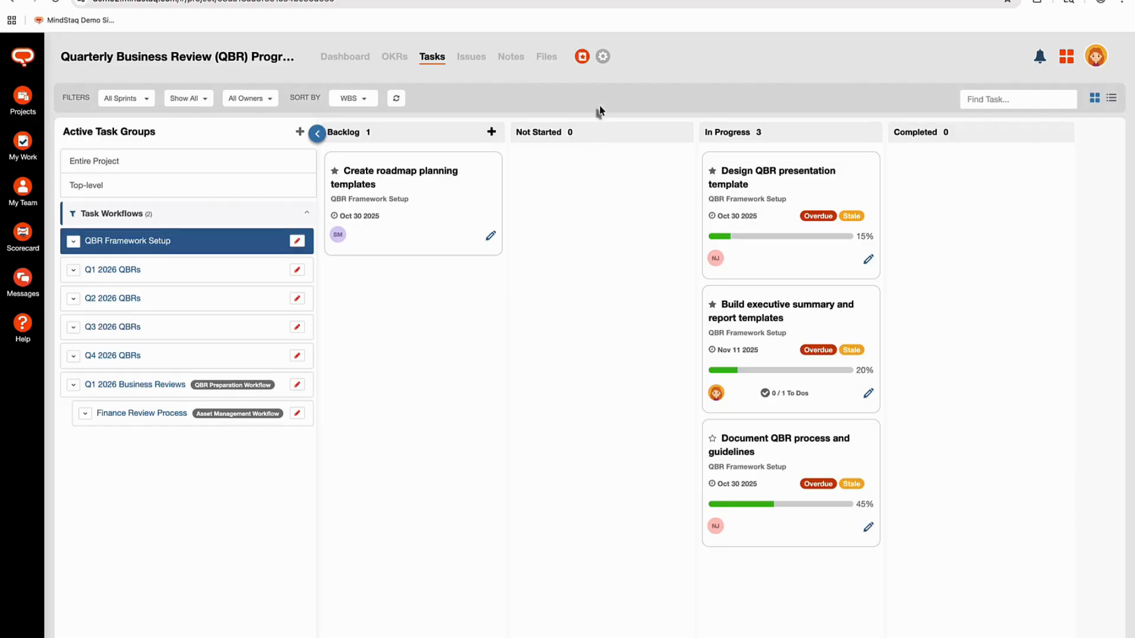
pyautogui.click(603, 59)
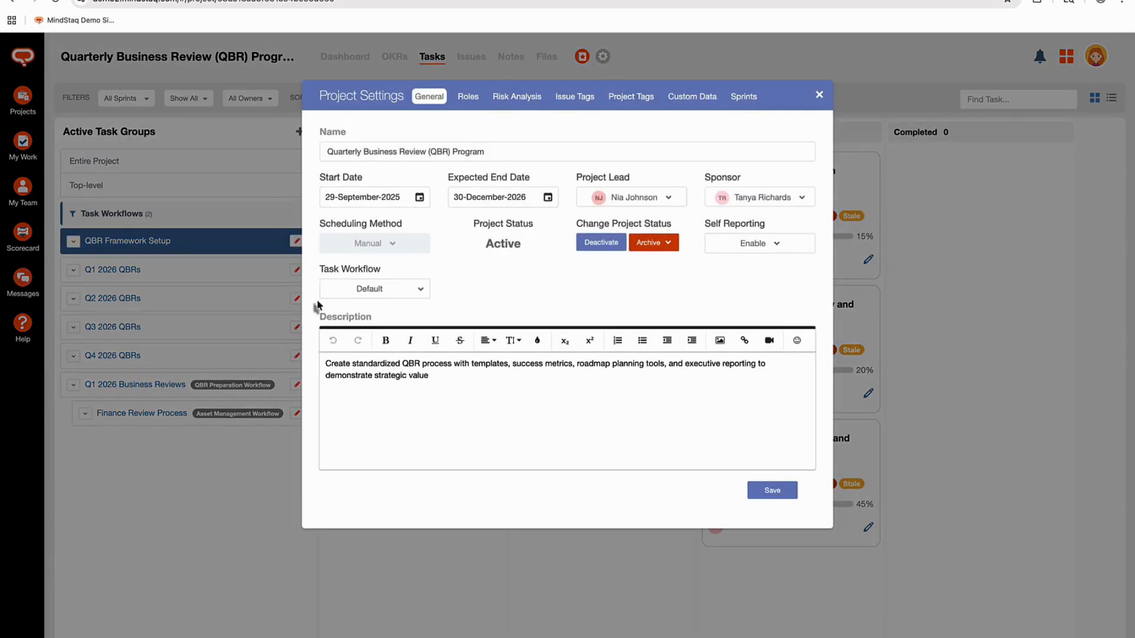
pyautogui.click(385, 295)
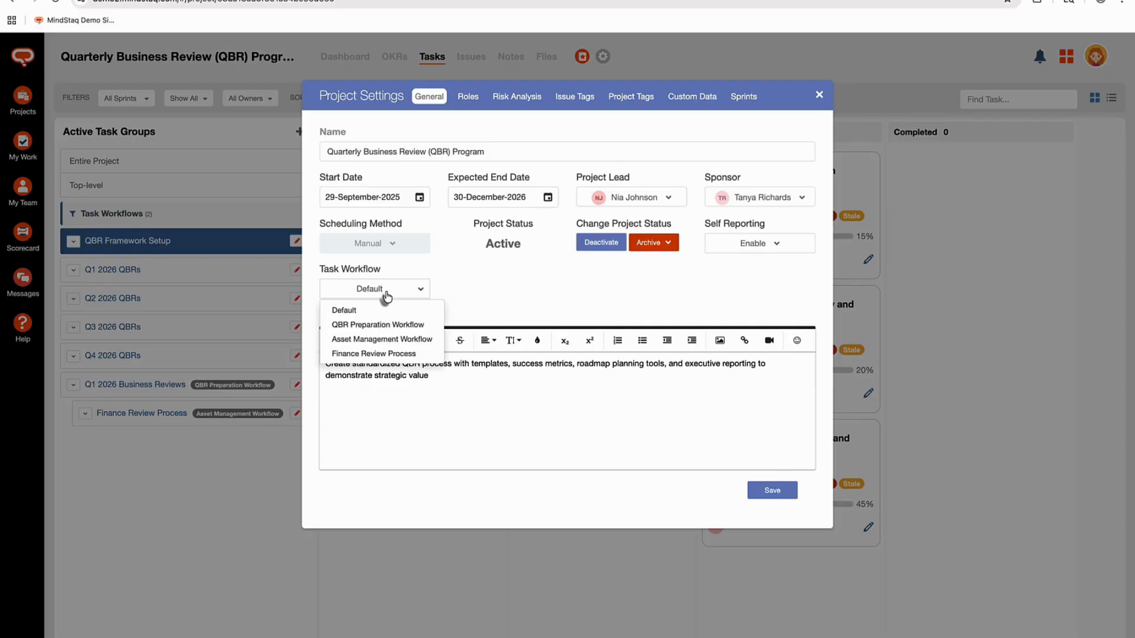
pyautogui.click(408, 329)
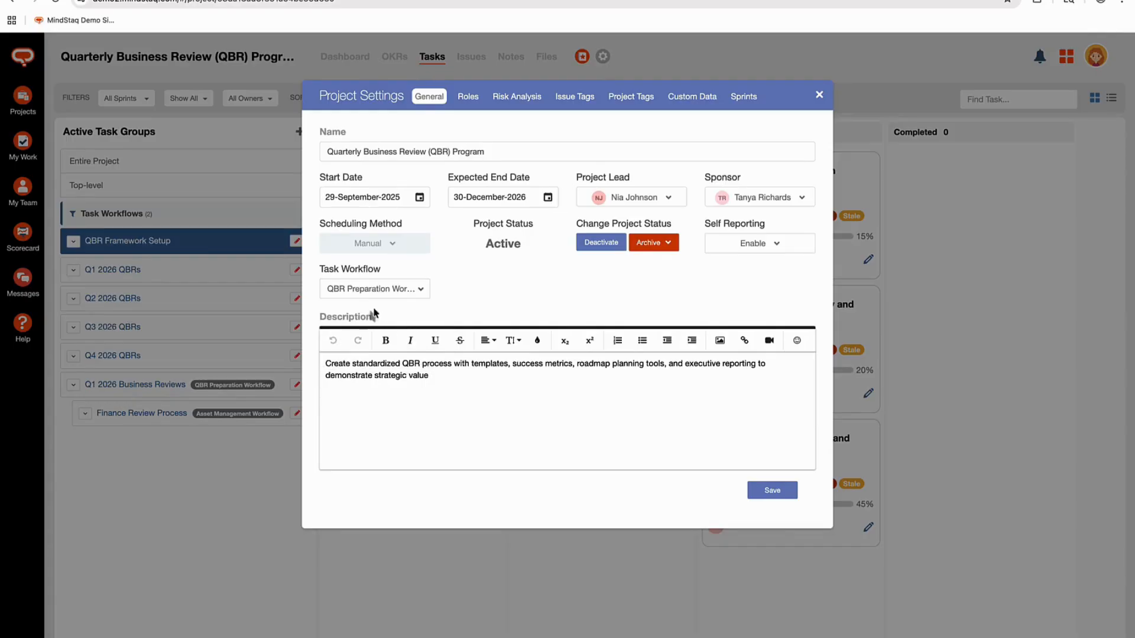
pyautogui.click(777, 494)
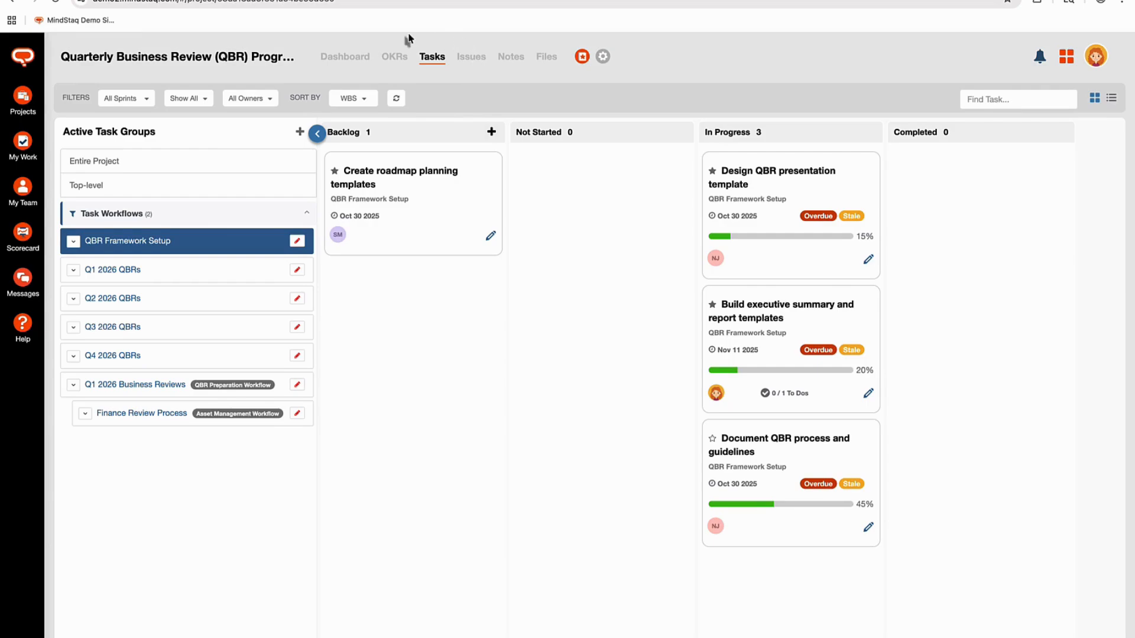
# View the project's issues, then create a task workflow named QBR Delivery Workflow in the Engineering settings
pyautogui.click(470, 61)
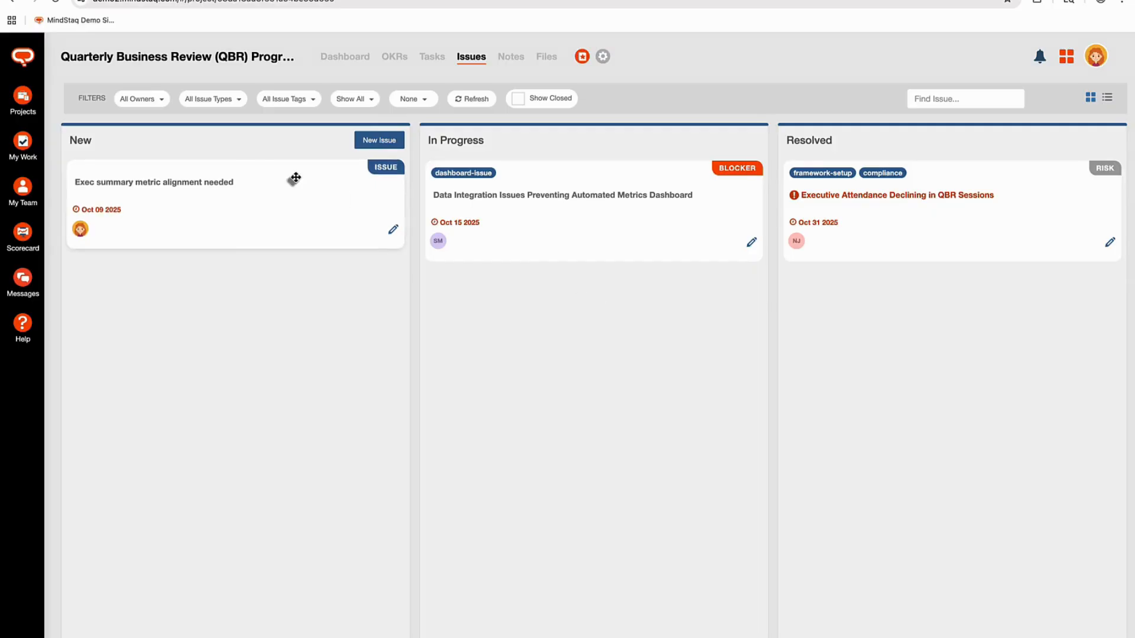
pyautogui.click(24, 101)
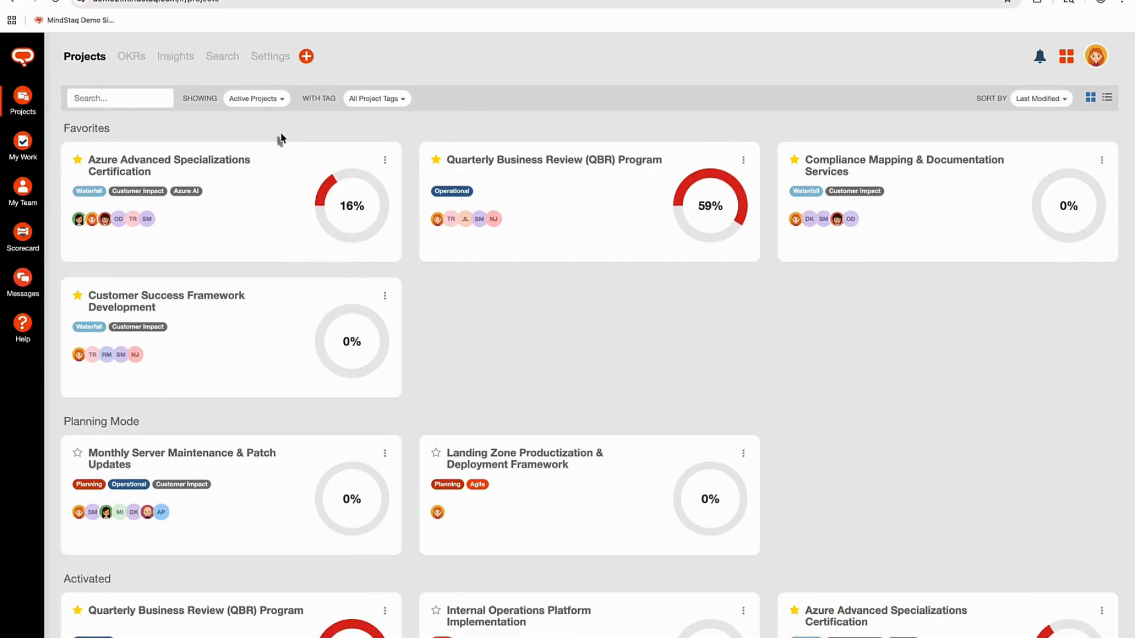
pyautogui.click(265, 62)
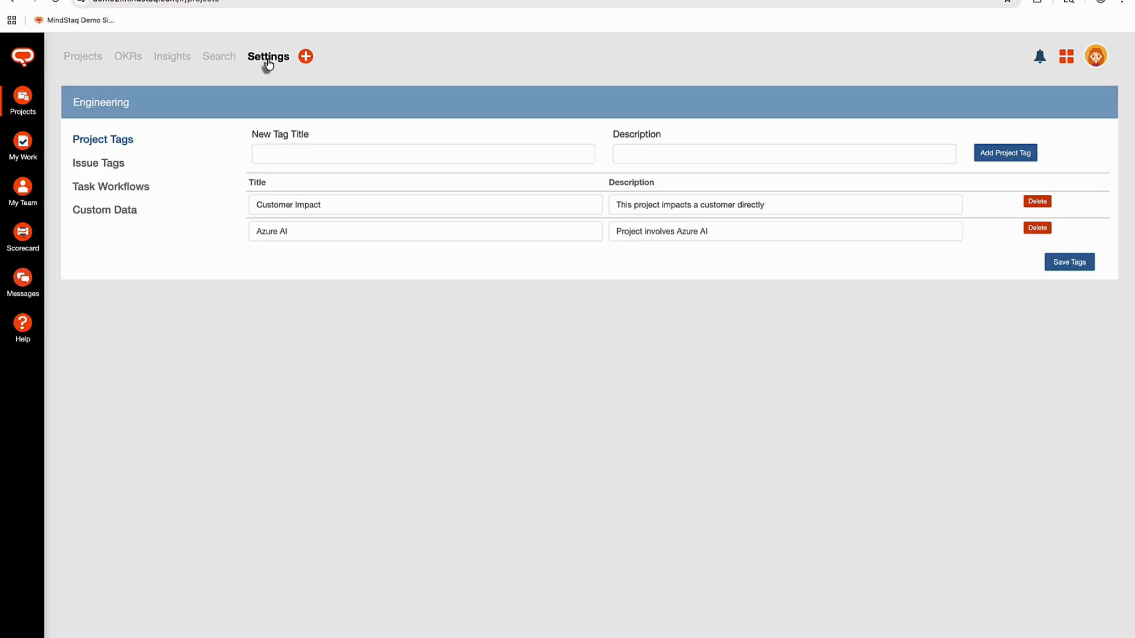
pyautogui.click(115, 190)
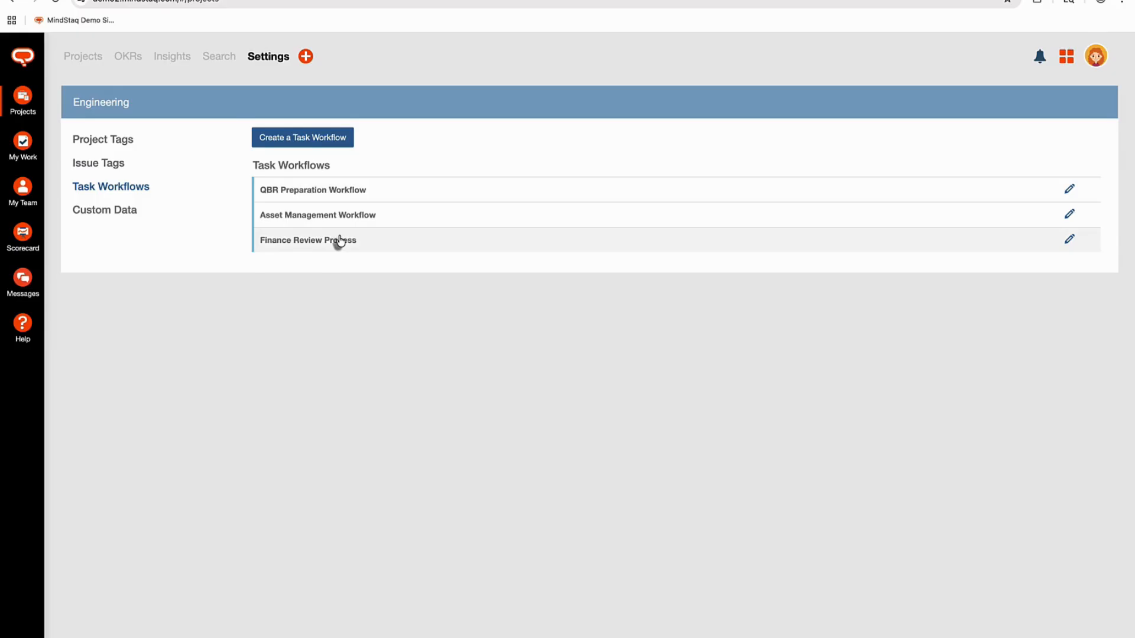
pyautogui.click(289, 145)
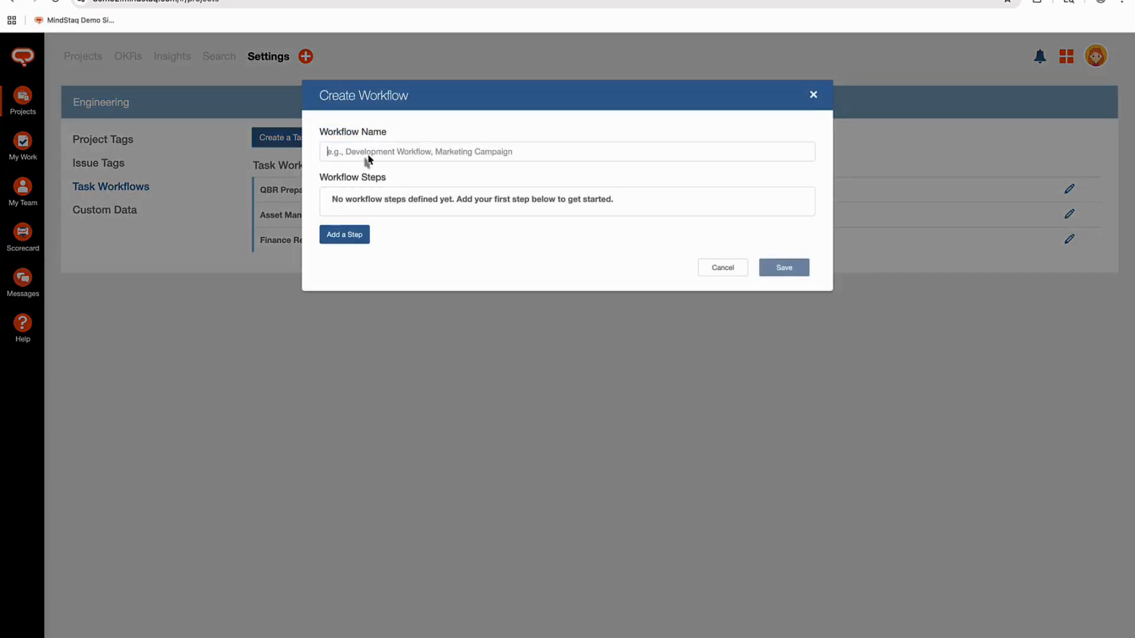
pyautogui.write('QBR Delivery Workflow')
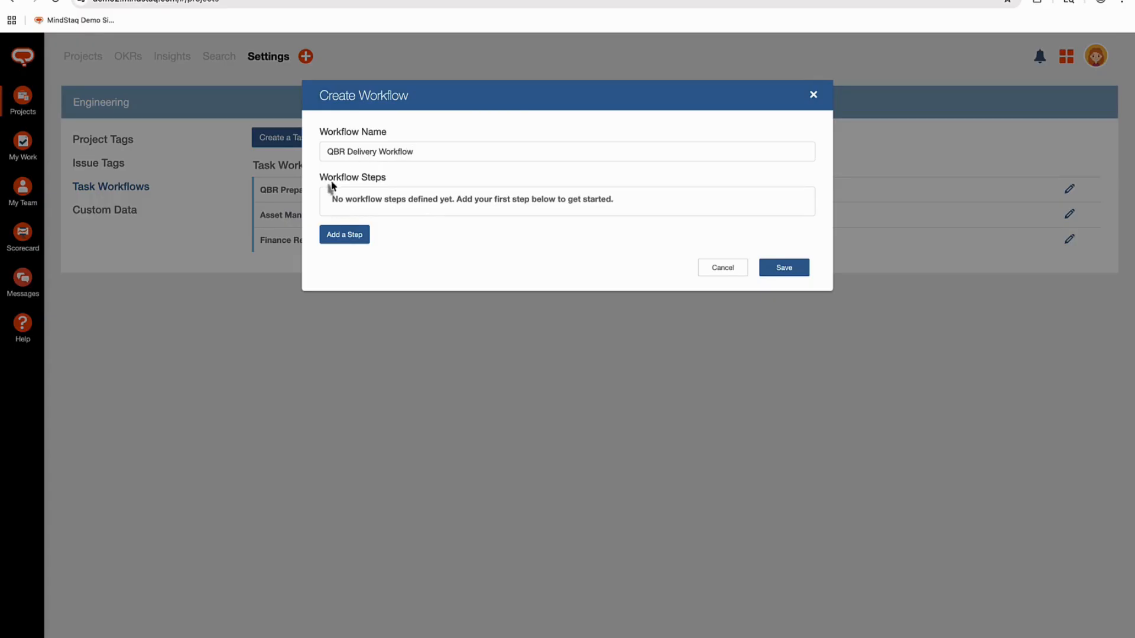
# Add a pink step titled "Planning & scheduling" to the QBR Delivery Workflow
pyautogui.click(349, 237)
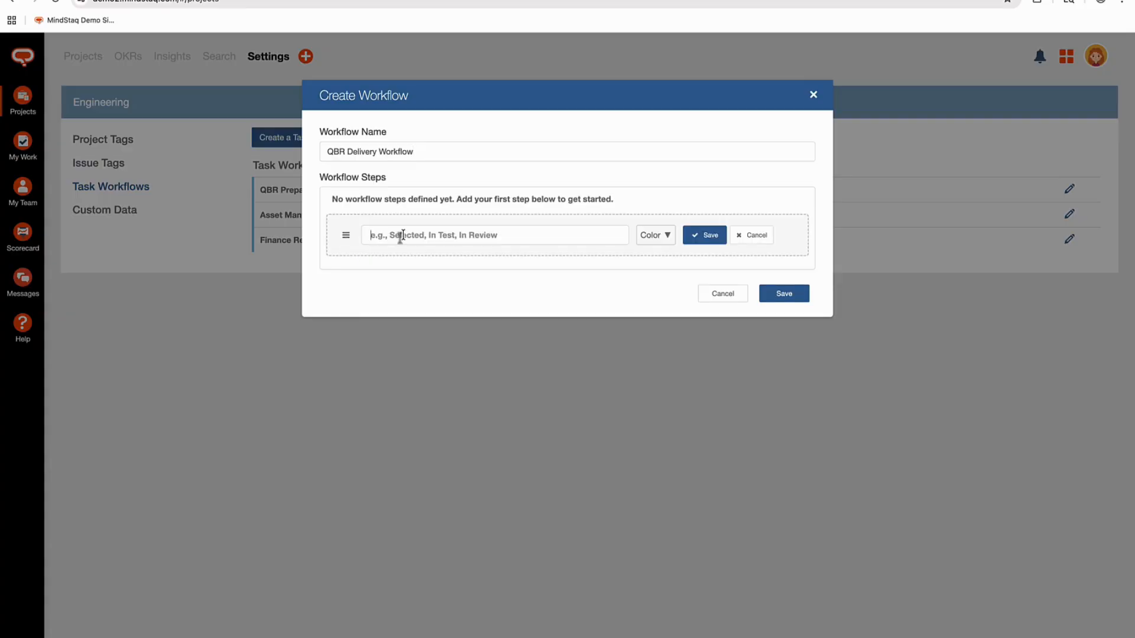
pyautogui.write('Planning & scheduling')
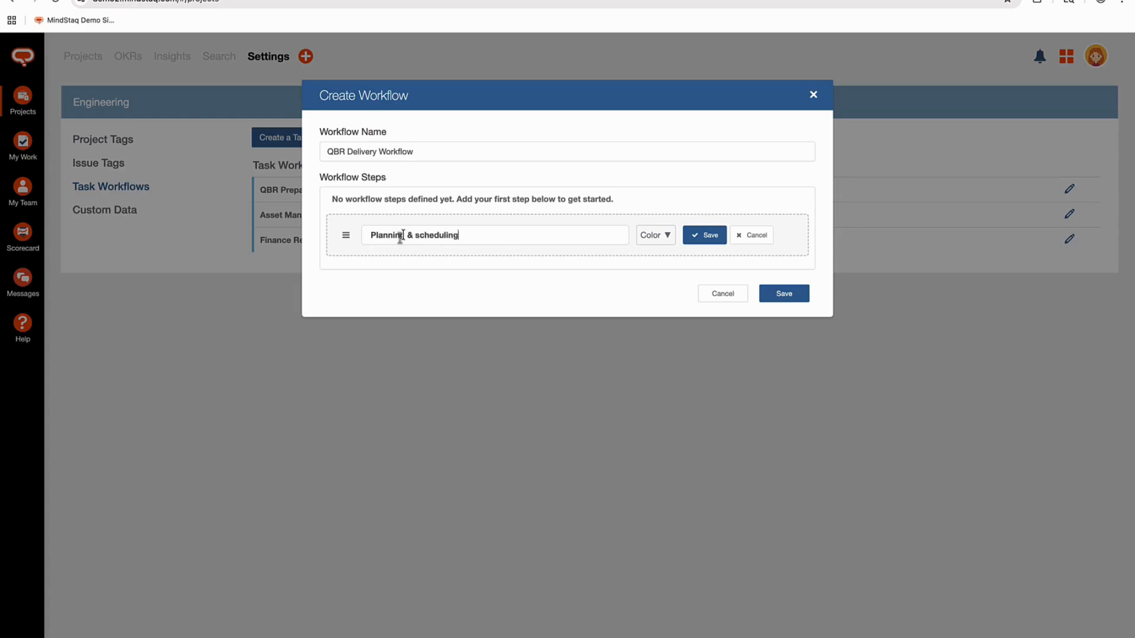
pyautogui.click(651, 236)
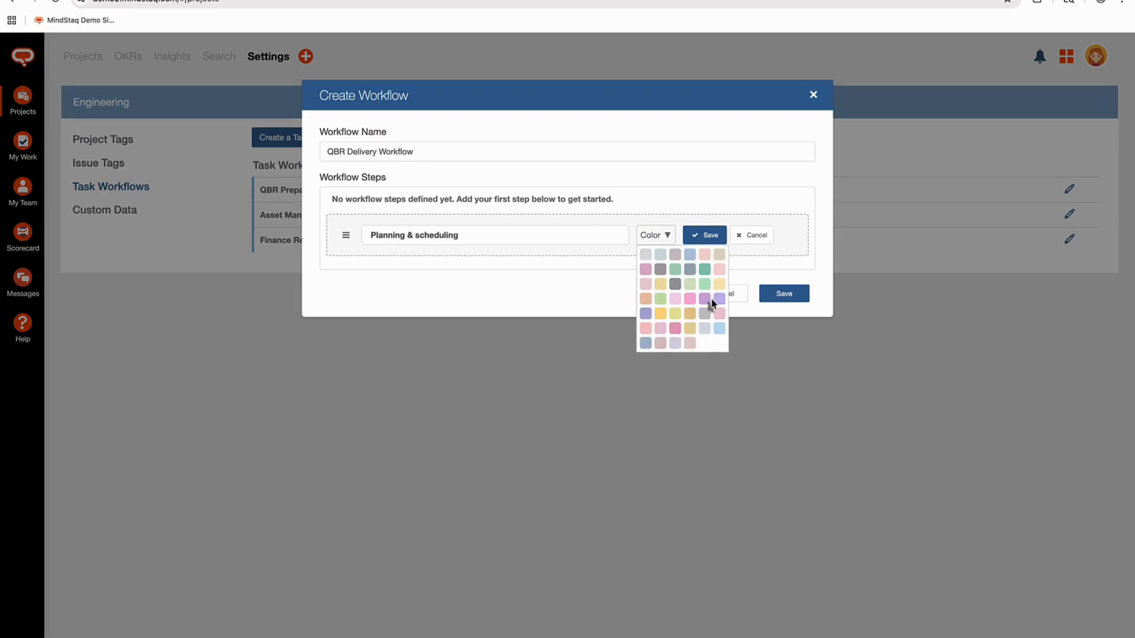
pyautogui.click(690, 300)
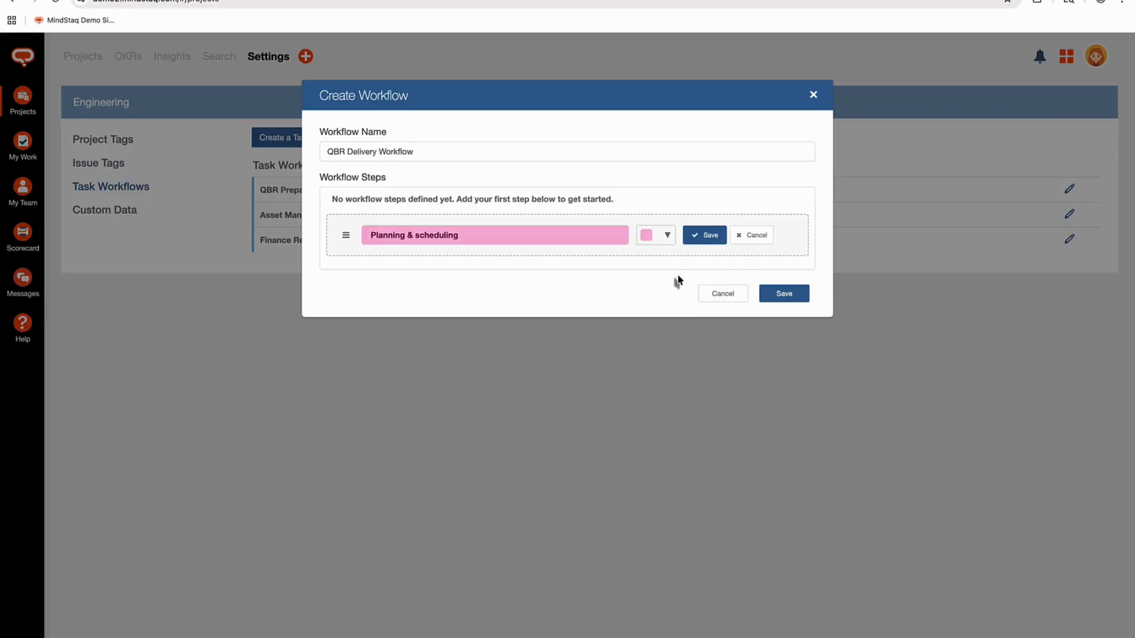
pyautogui.click(704, 237)
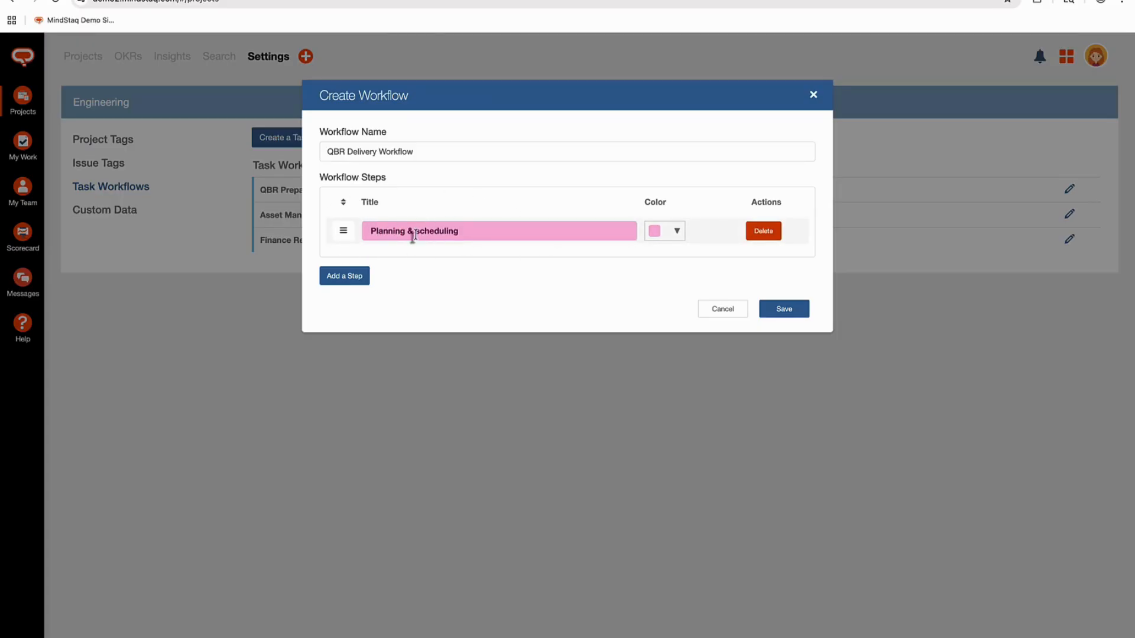
# Add a green step titled "Data collection" after Planning & scheduling in the workflow
pyautogui.click(352, 278)
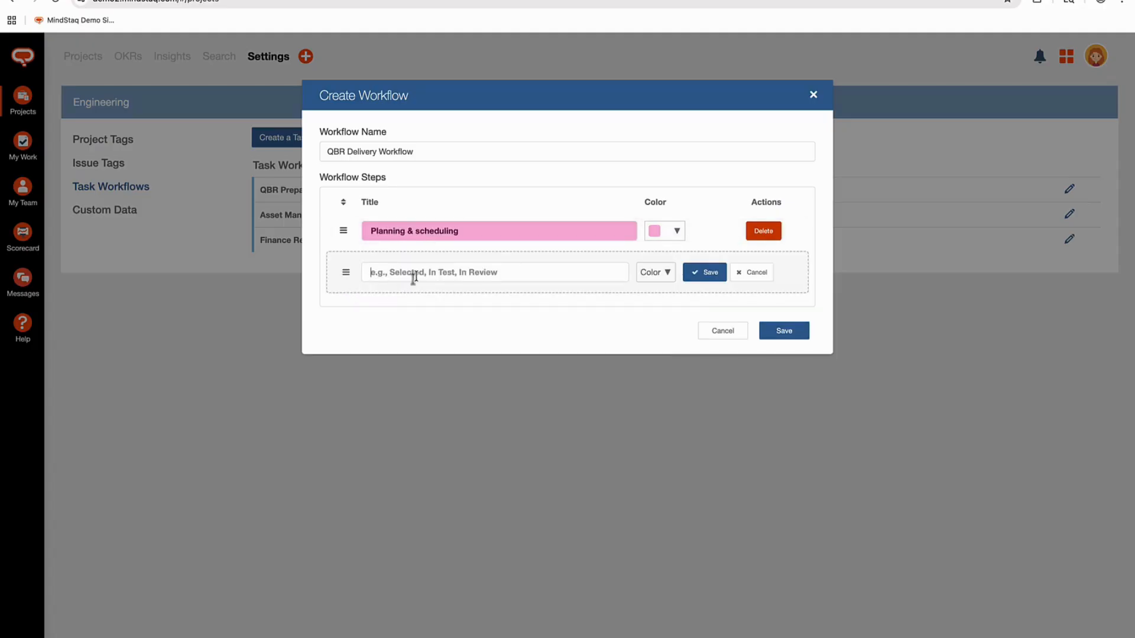
pyautogui.write('Data collection')
pyautogui.click(658, 273)
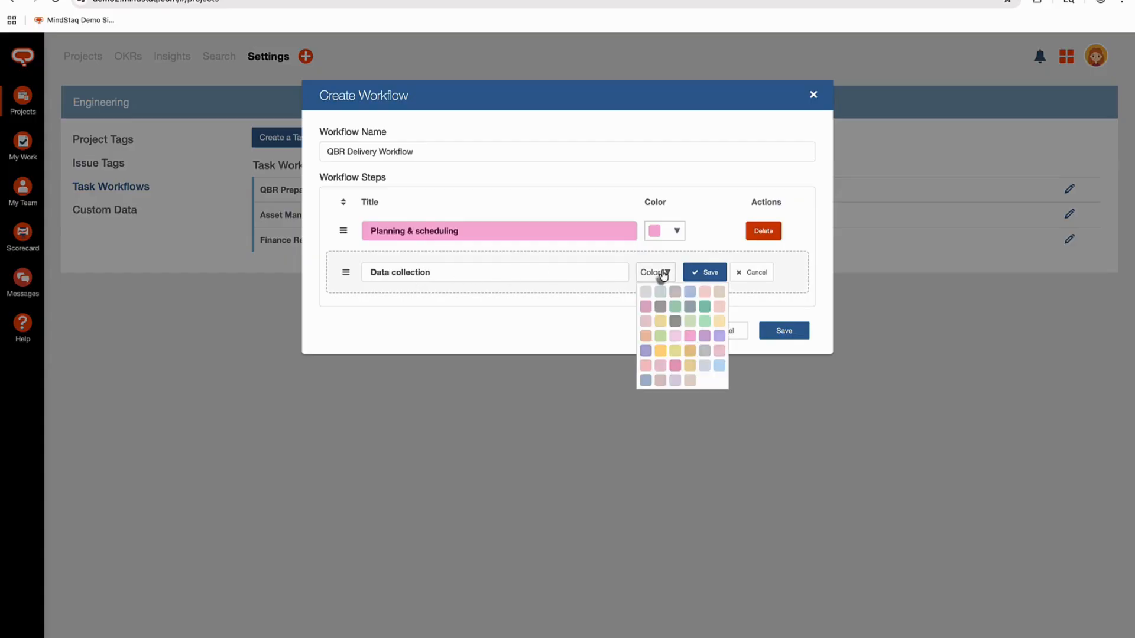
pyautogui.click(674, 307)
pyautogui.click(701, 272)
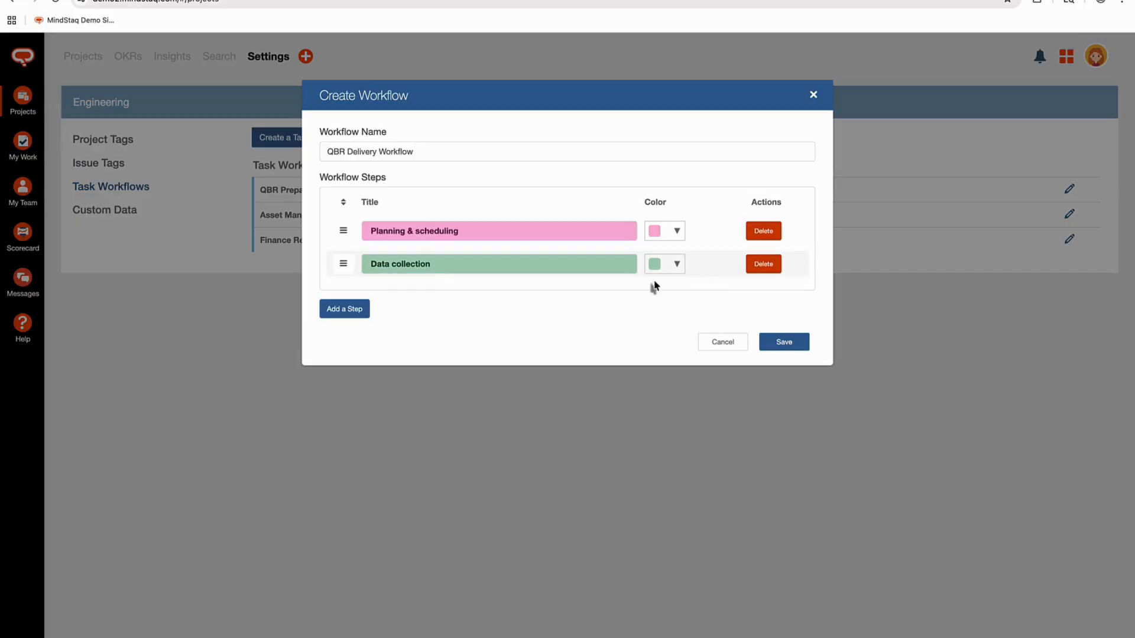
# Add a light blue step titled "QBR prep" after Data collection in the workflow
pyautogui.click(353, 318)
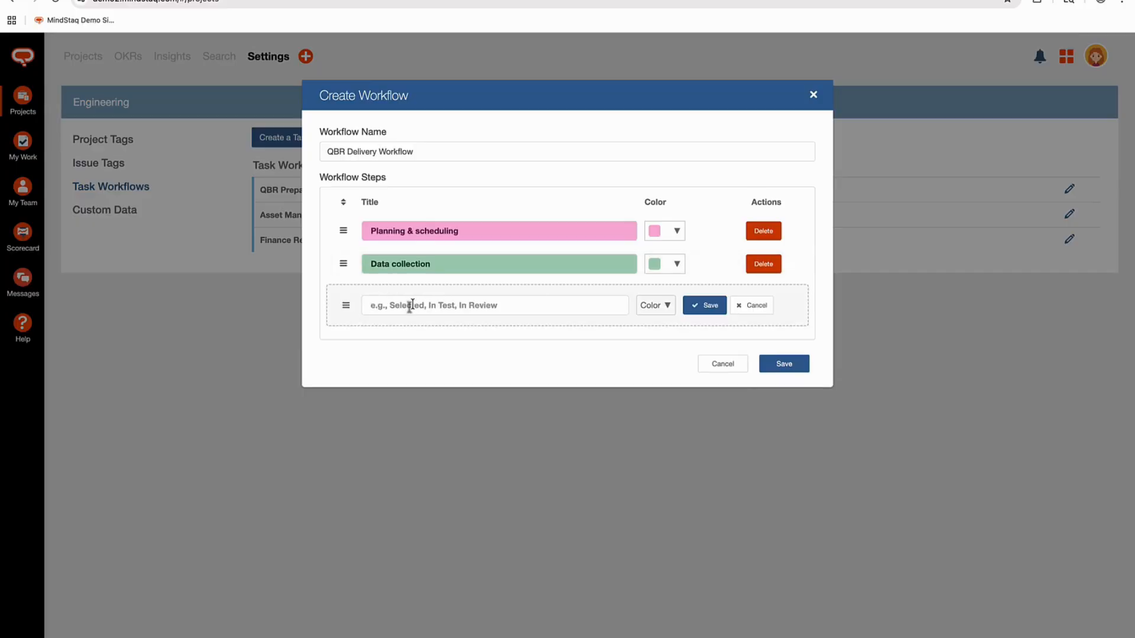
pyautogui.press('capslock')
pyautogui.write('QBR prep')
pyautogui.click(647, 312)
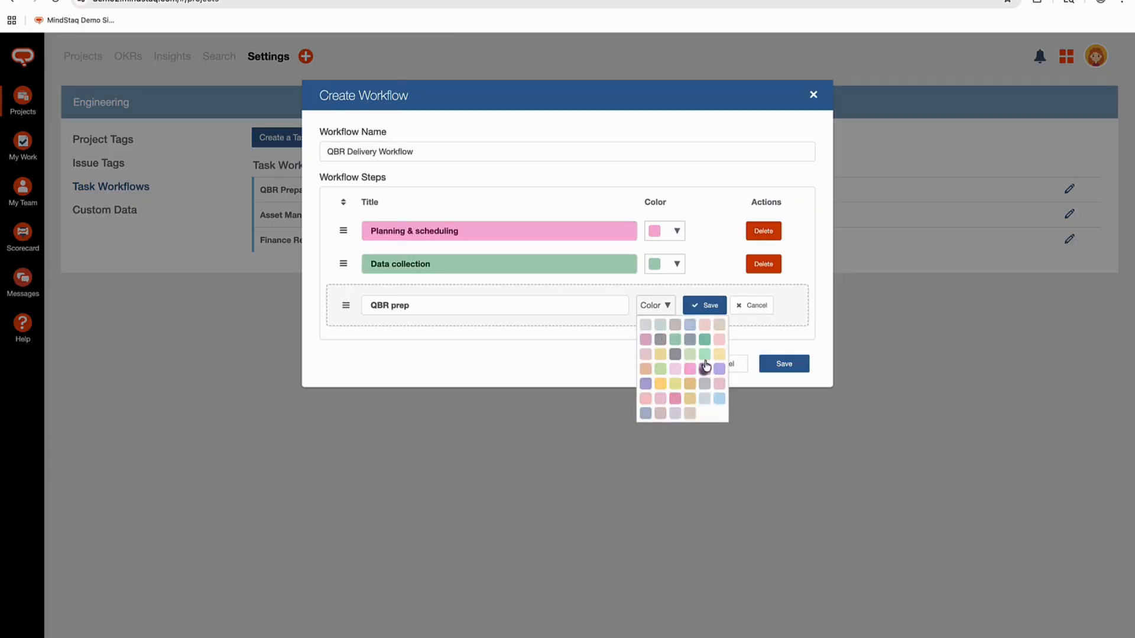
pyautogui.click(719, 401)
pyautogui.click(699, 307)
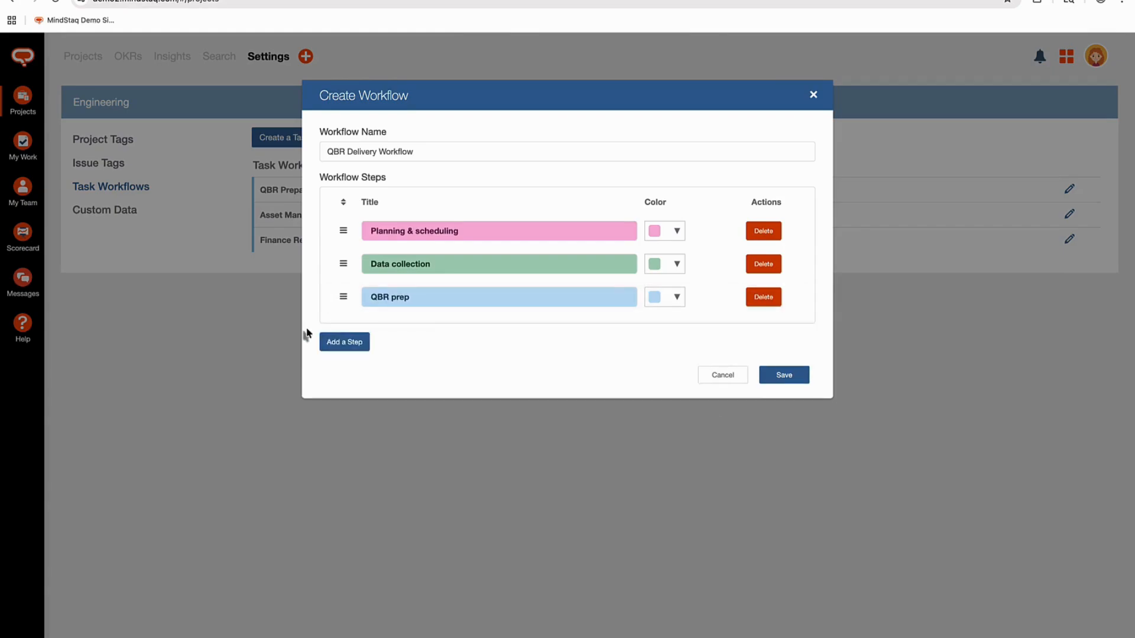
# Add a light grey step titled "Deliver QBRs" after QBR prep and save the QBR Delivery Workflow
pyautogui.click(334, 345)
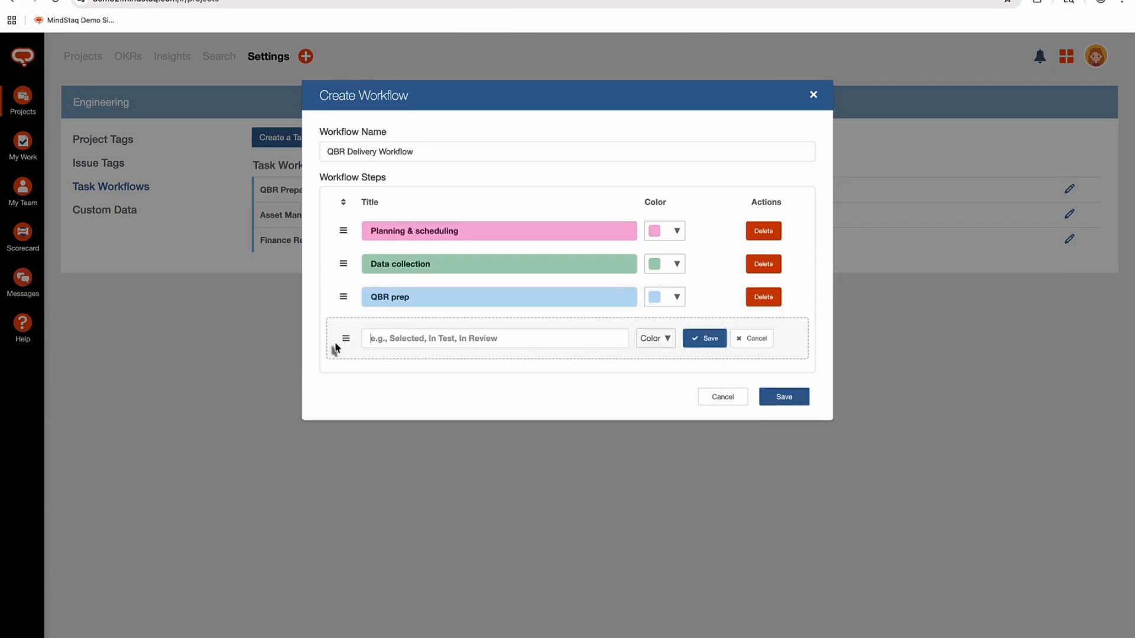
pyautogui.click(413, 339)
pyautogui.write('Deliver QBRs')
pyautogui.click(654, 339)
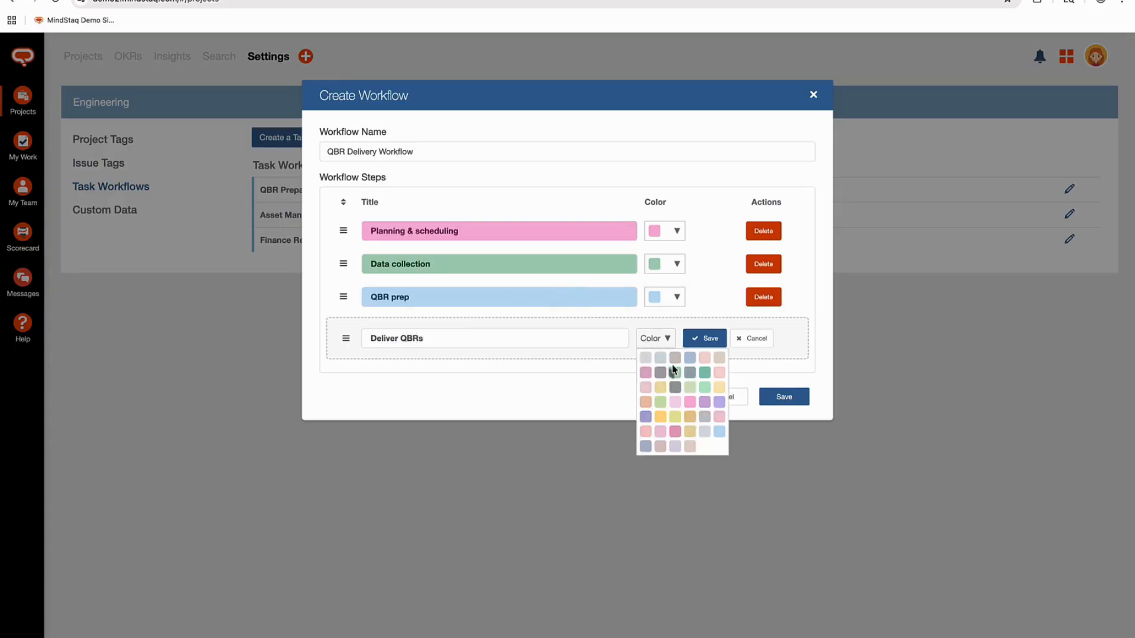
pyautogui.click(653, 365)
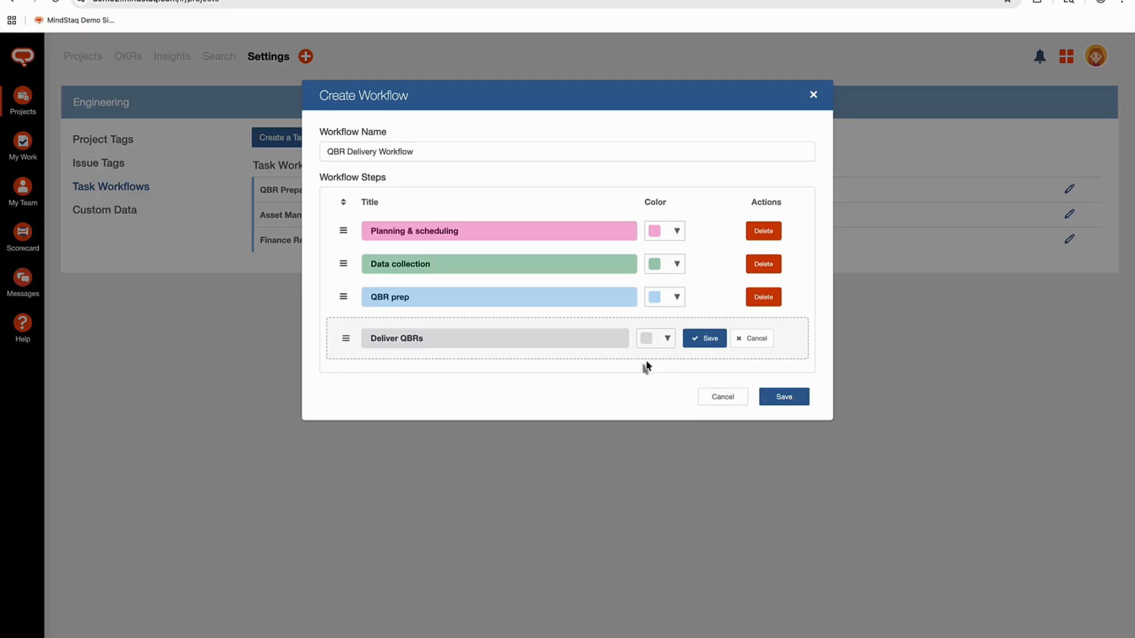
pyautogui.click(704, 342)
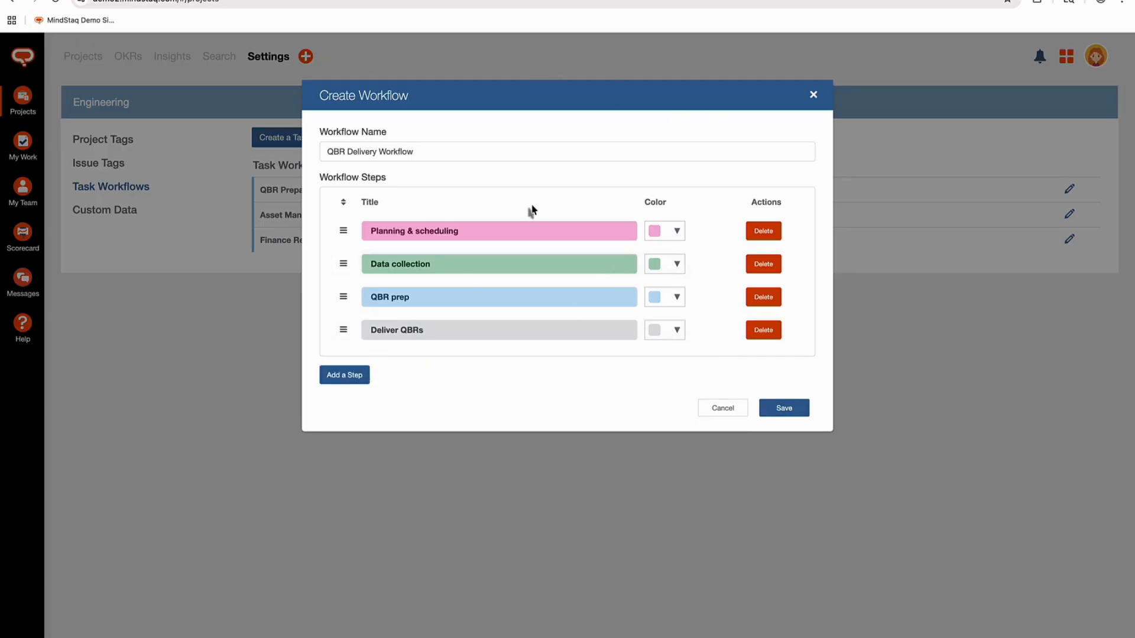
pyautogui.click(778, 413)
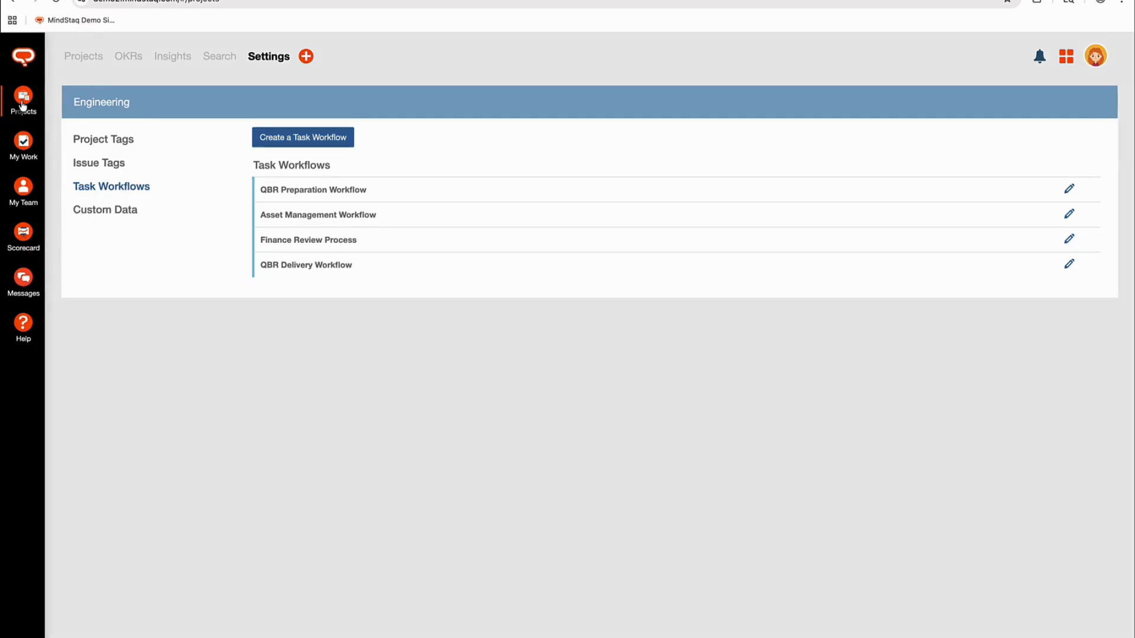
# In the Quarterly Business Review (QBR) Program project, create the task group "Q1 2027 QBRs" using QBR Delivery Workflow as its task workflow
pyautogui.click(83, 64)
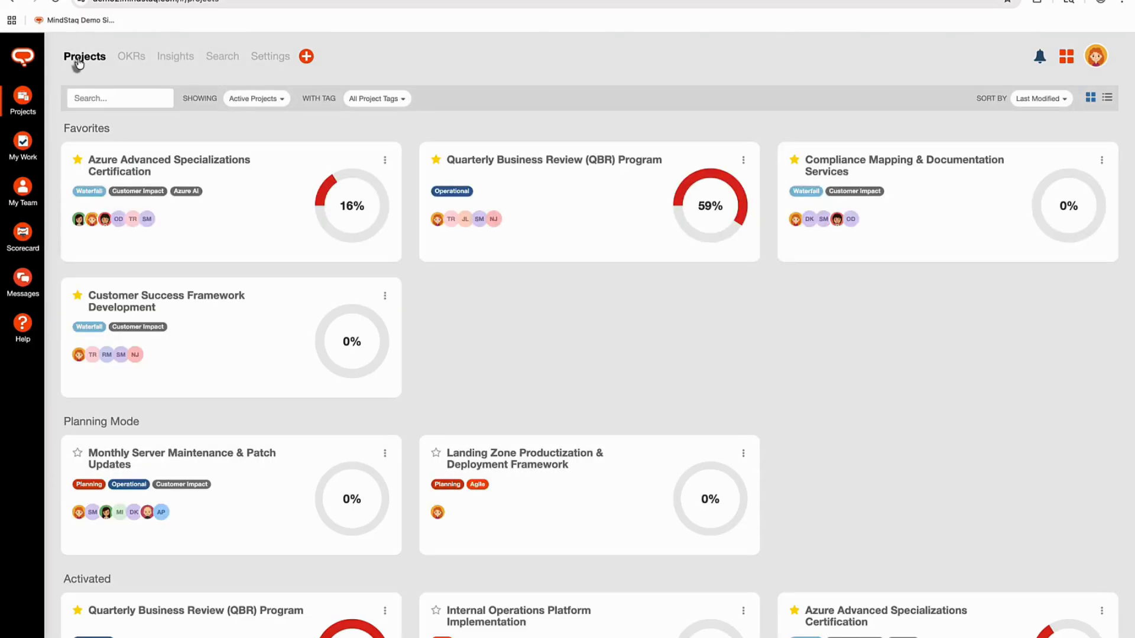
pyautogui.click(526, 164)
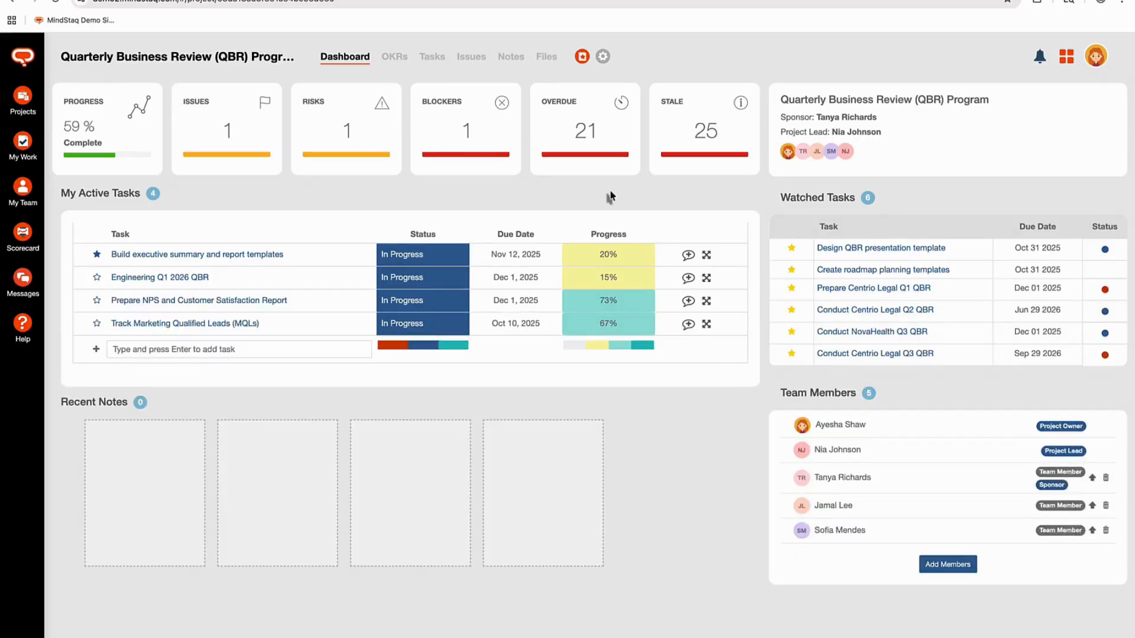
pyautogui.click(430, 58)
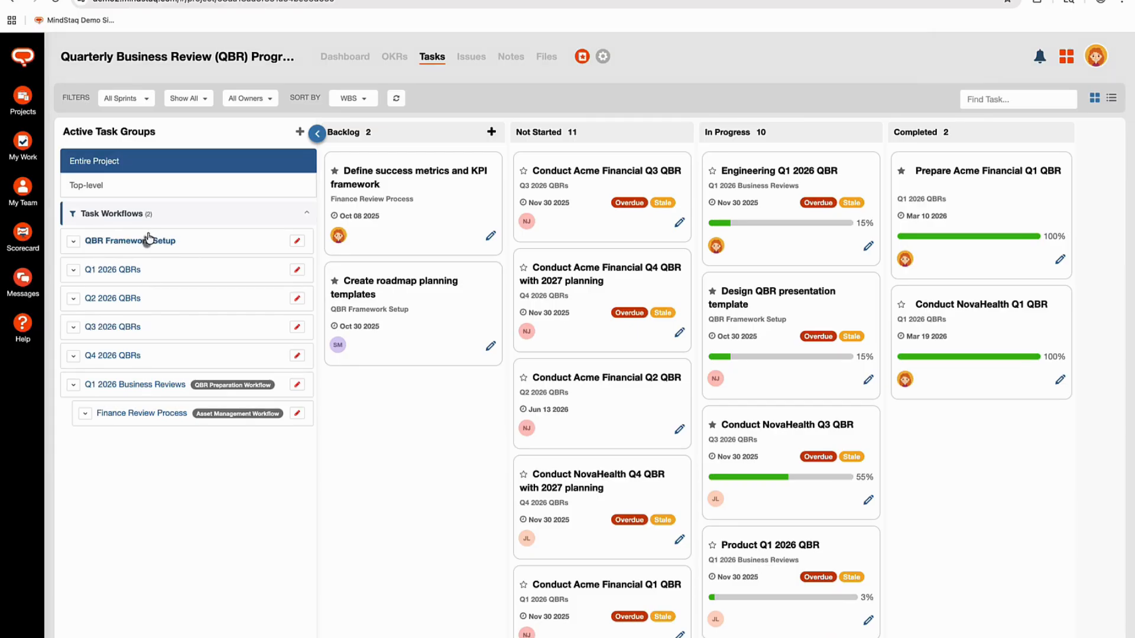
pyautogui.click(299, 135)
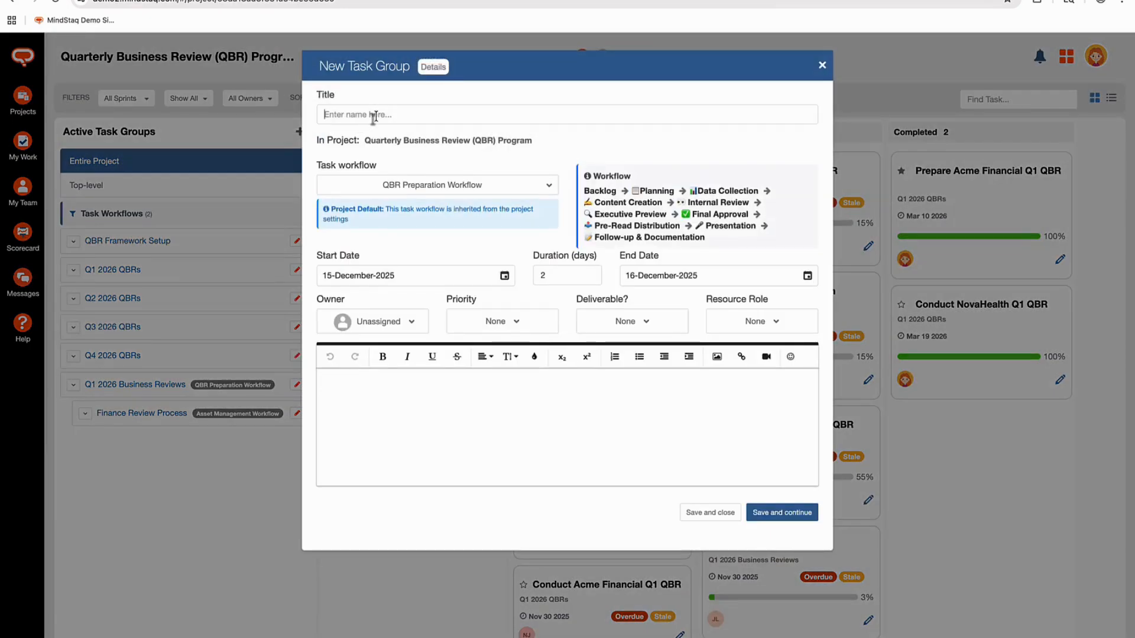
pyautogui.click(375, 117)
pyautogui.write('Q1 2027 QBRs')
pyautogui.moveTo(314, 170); pyautogui.dragTo(372, 172)
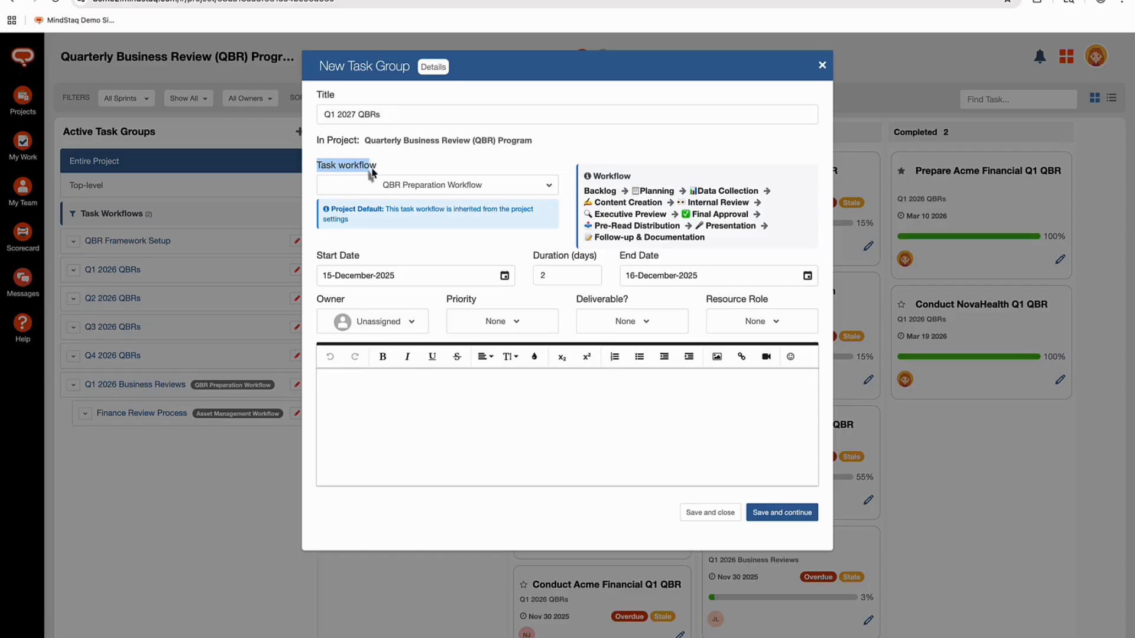
pyautogui.click(402, 186)
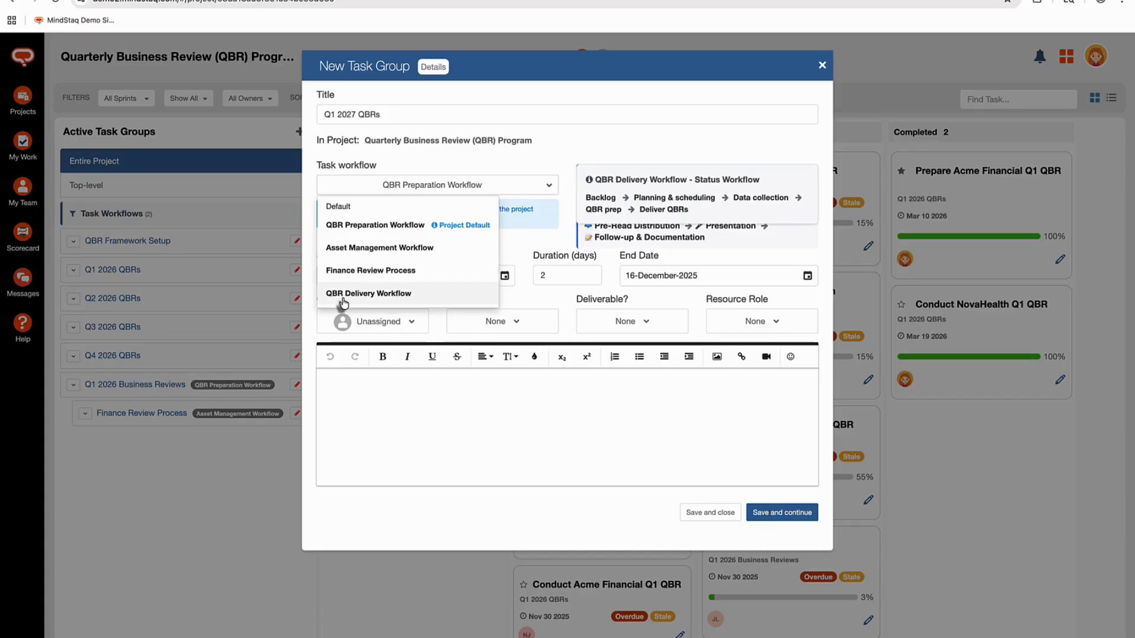
pyautogui.click(378, 300)
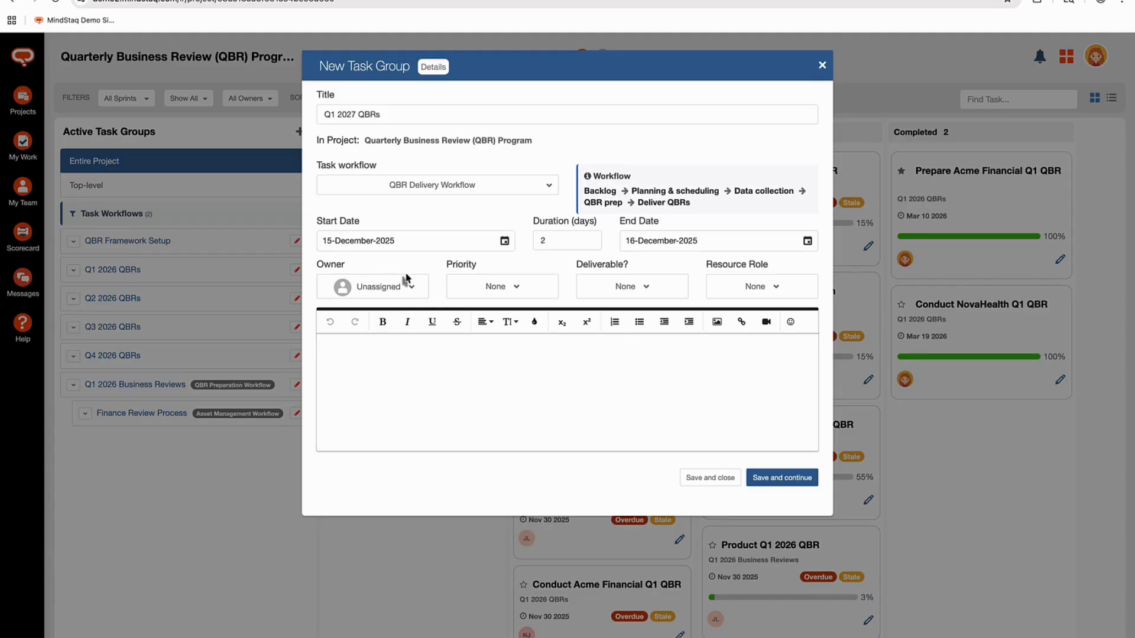
pyautogui.click(709, 479)
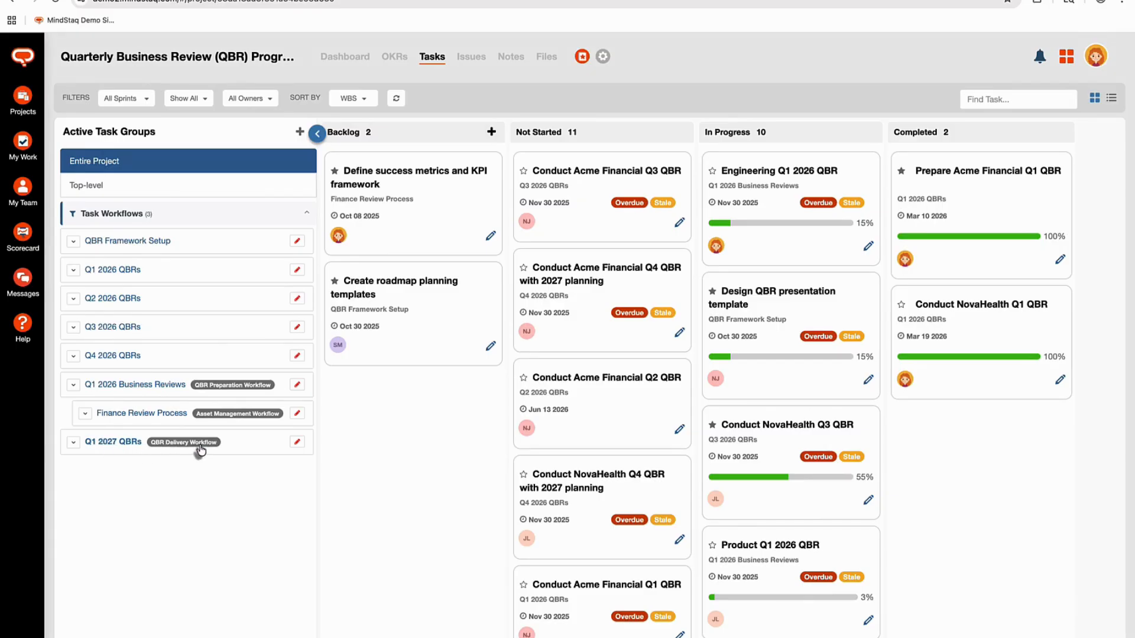
# Show the Q1 2027 QBRs task group and examine its QBR Delivery Workflow stages from Backlog through Completed
pyautogui.click(119, 448)
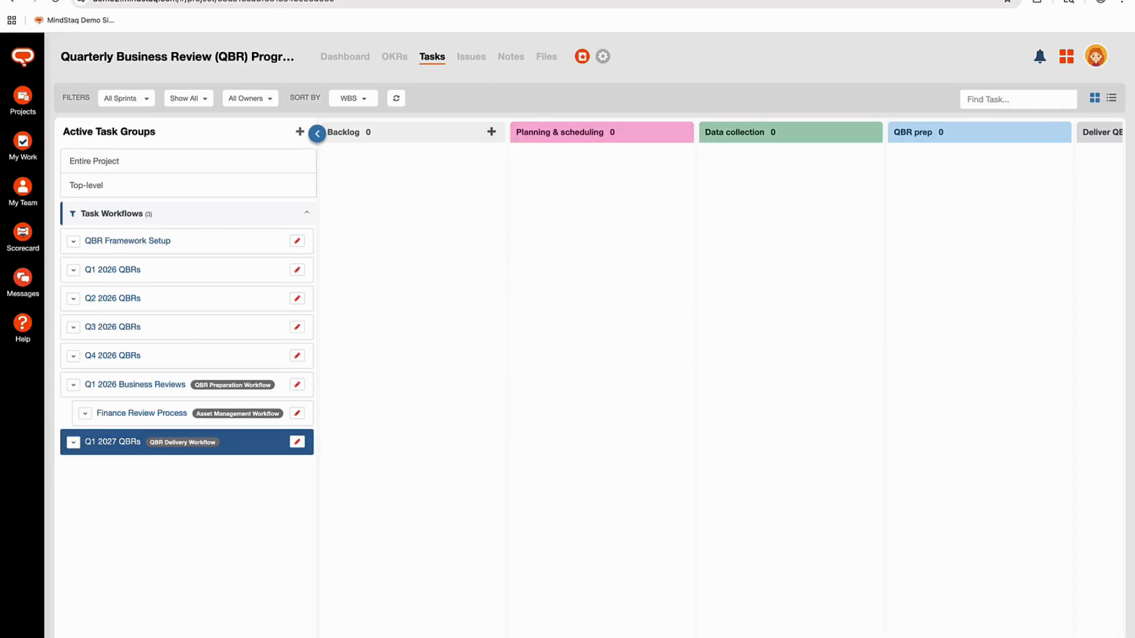
pyautogui.hscroll(3, 721, 378)
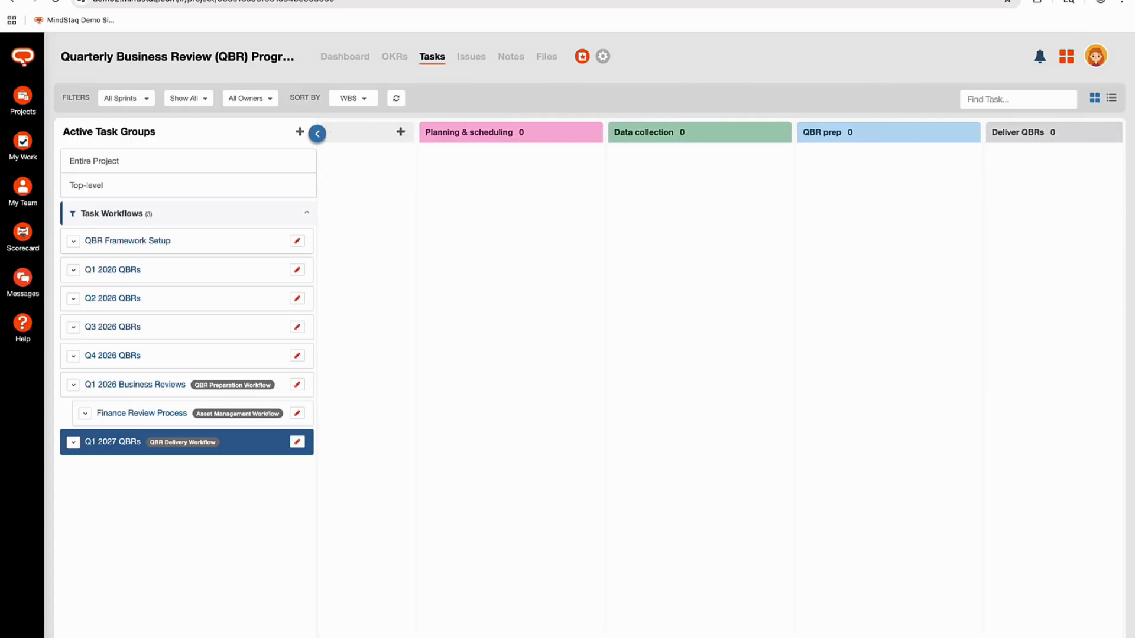
pyautogui.hscroll(8, 721, 378)
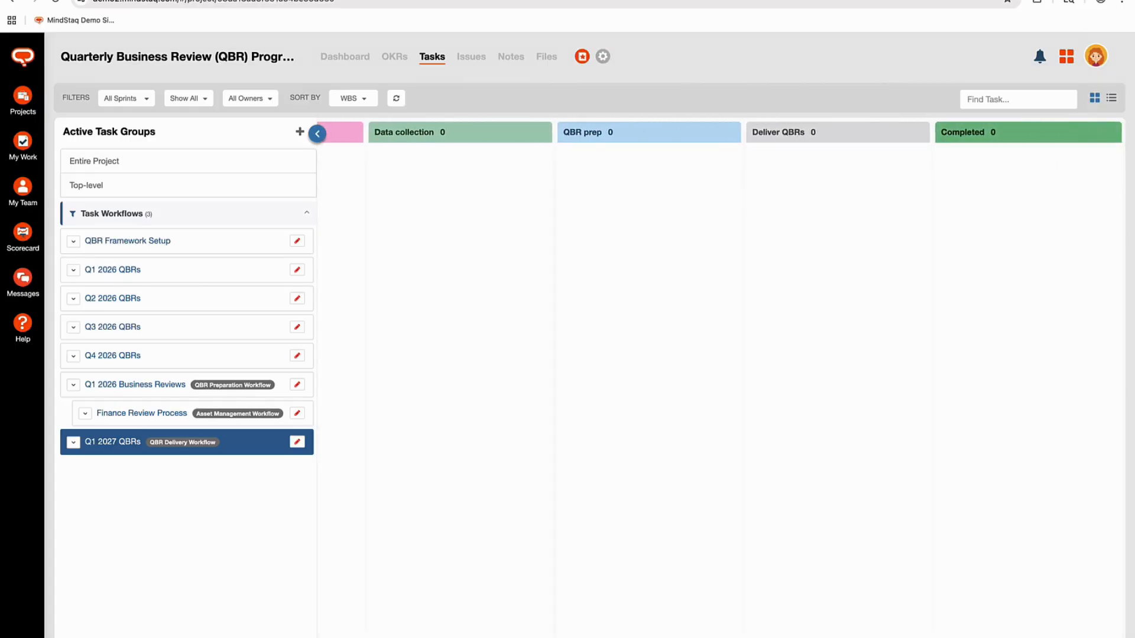
pyautogui.hscroll(-11, 721, 379)
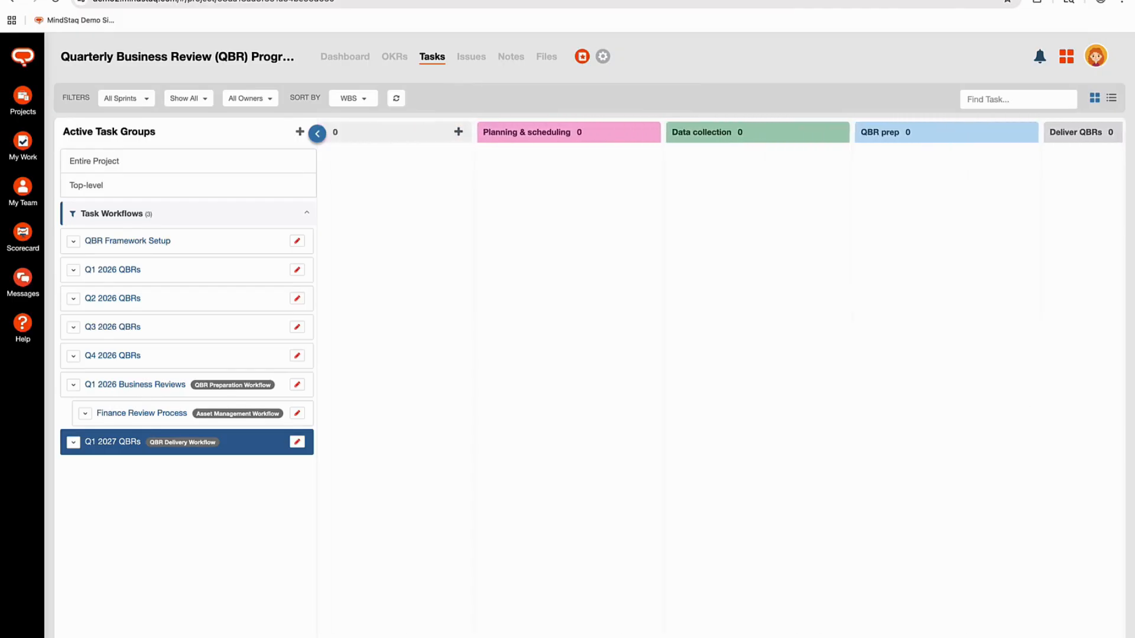